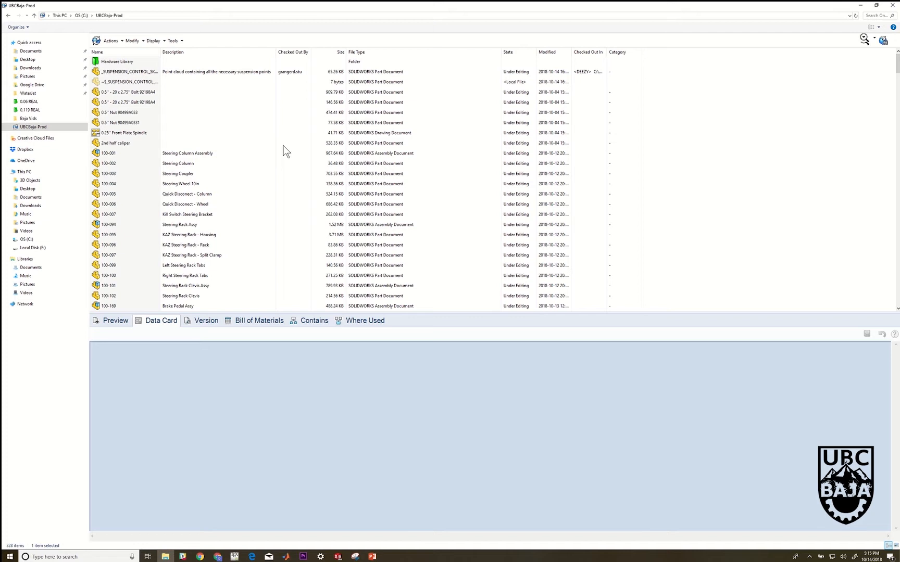
# Browse the UBCBaja-Prod vault's file list, including the 700-series suspension parts and assemblies
pyautogui.scroll(-4, 286, 152)
pyautogui.scroll(4, 284, 148)
pyautogui.scroll(-20, 261, 206)
pyautogui.scroll(-20, 254, 209)
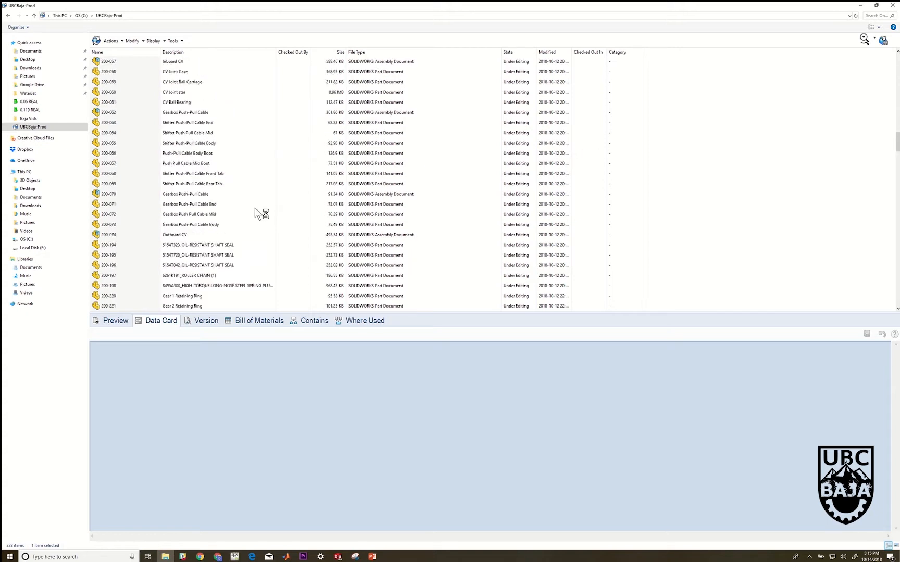
pyautogui.scroll(-6, 255, 208)
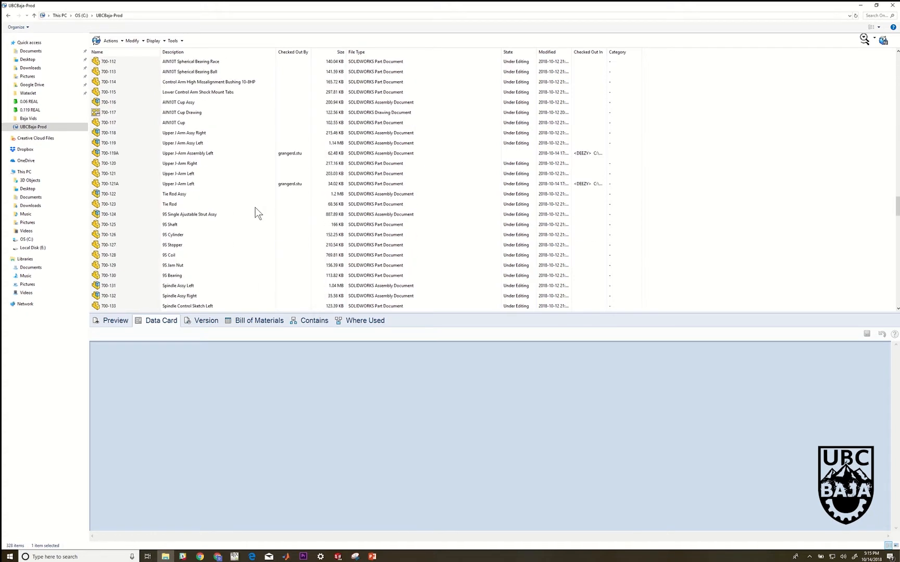
pyautogui.scroll(13, 127, 128)
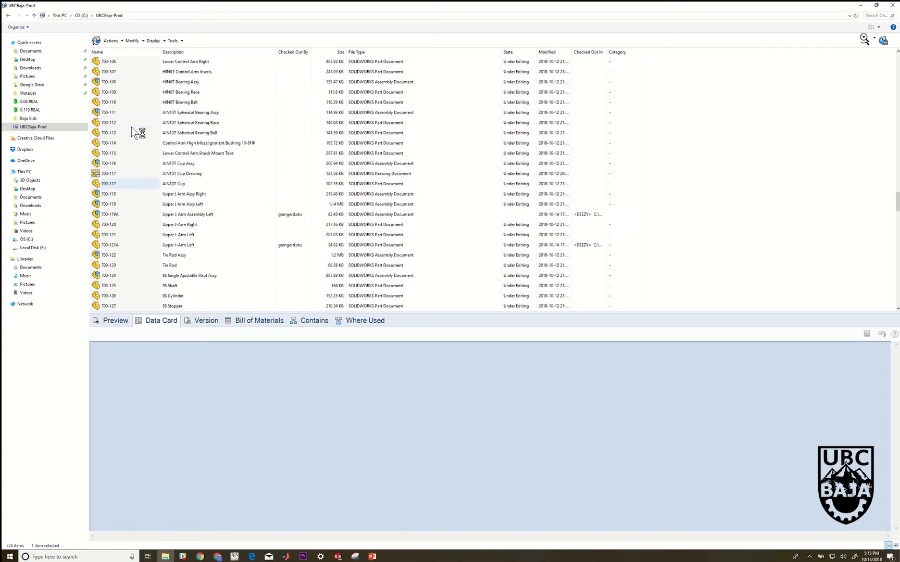
pyautogui.scroll(20, 134, 130)
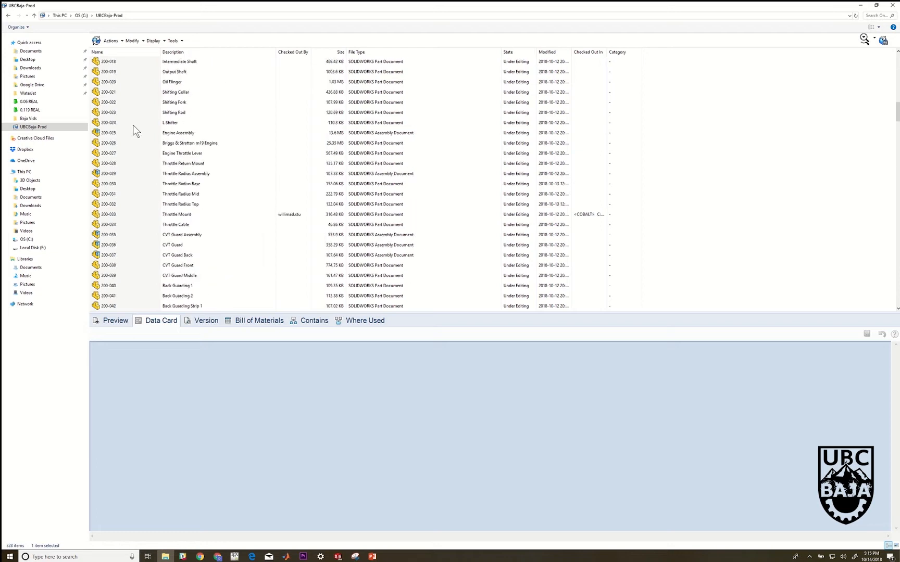
pyautogui.scroll(8, 134, 130)
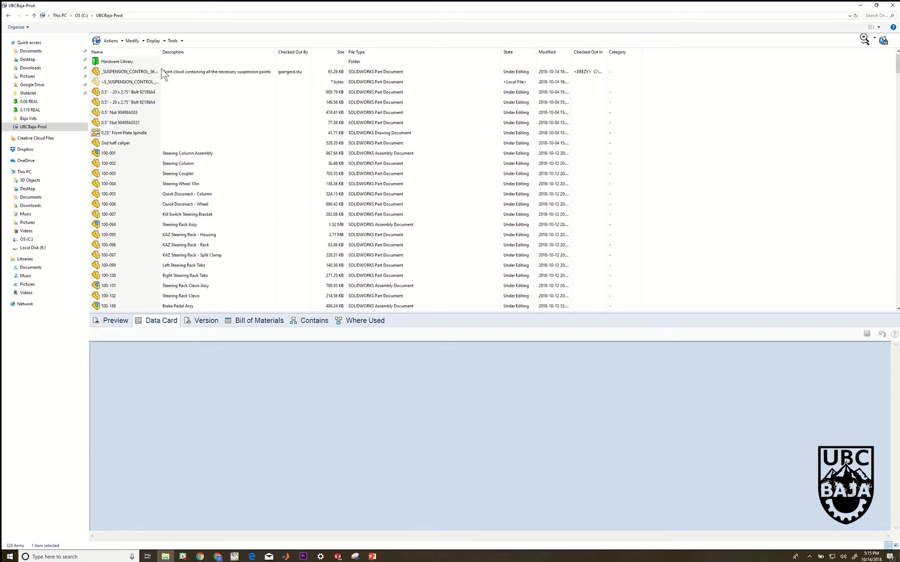
# Open the _SUSPENSION_CONTROL_SKETCH part from the vault in SOLIDWORKS and view its 3D suspension sketch from another angle
pyautogui.click(152, 73)
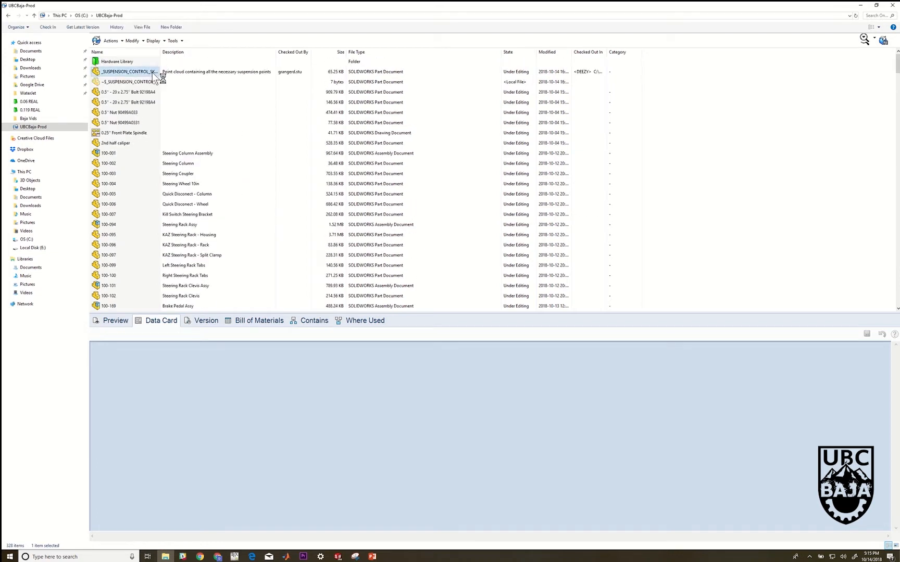
pyautogui.scroll(-6, 603, 254)
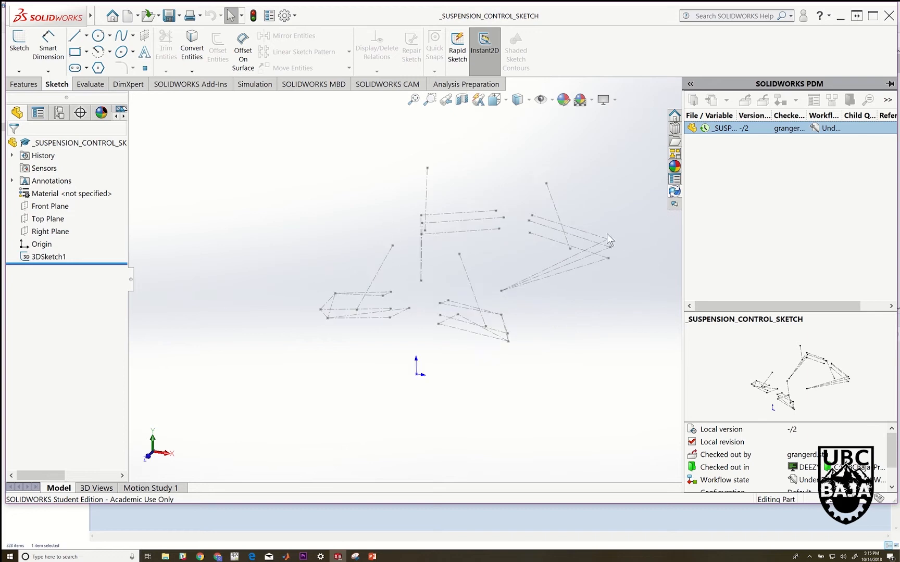
pyautogui.moveTo(431, 229)
pyautogui.mouseDown(button='middle')
pyautogui.moveTo(374, 253)
pyautogui.moveTo(367, 283)
pyautogui.moveTo(277, 344)
pyautogui.mouseUp(button='middle')
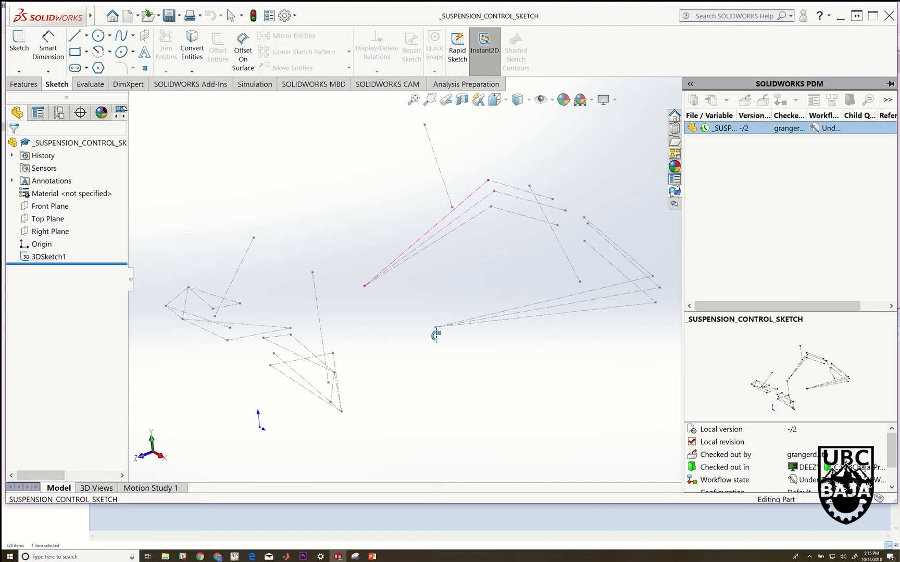
# Switch to the vault's file list to check the lower control arm entries and return to the suspension sketch in SOLIDWORKS
pyautogui.click(165, 556)
pyautogui.scroll(-20, 270, 236)
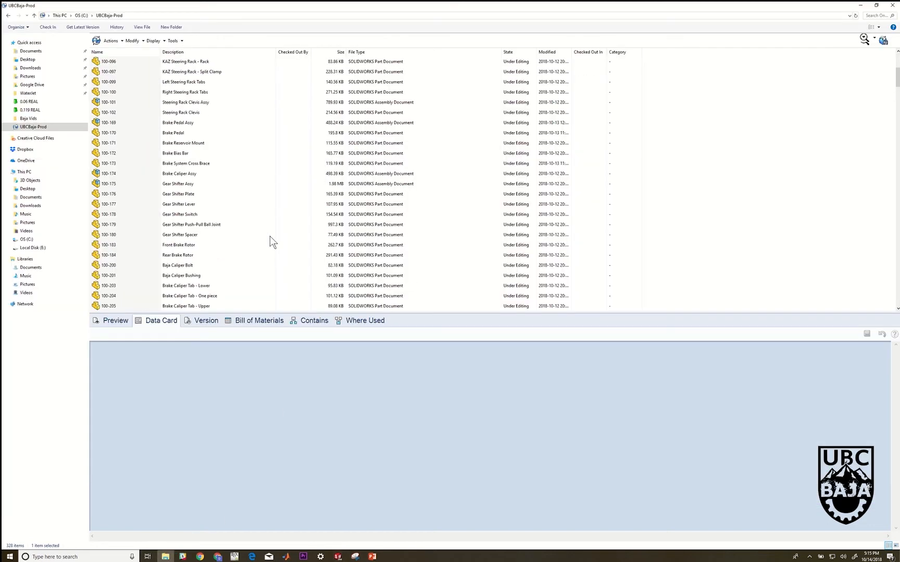
pyautogui.scroll(-20, 269, 237)
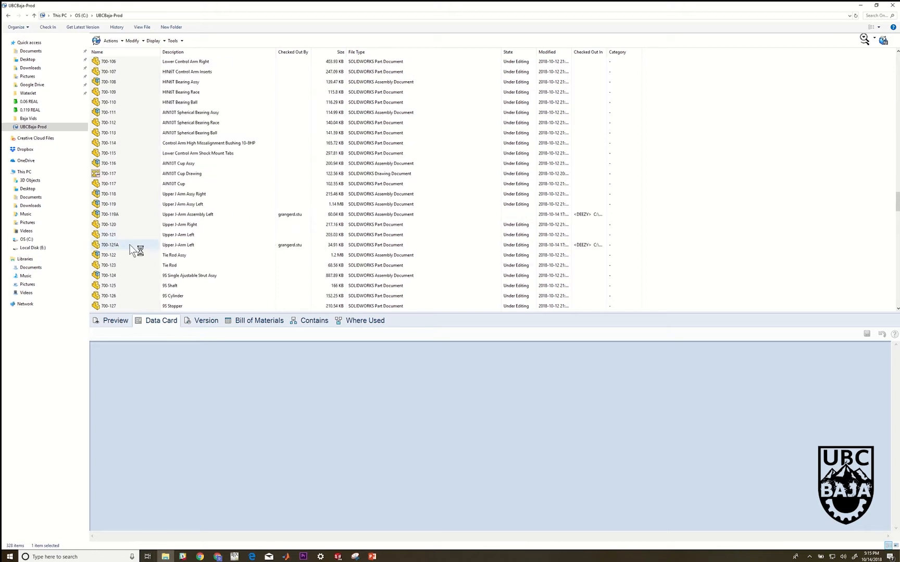
pyautogui.scroll(3, 130, 249)
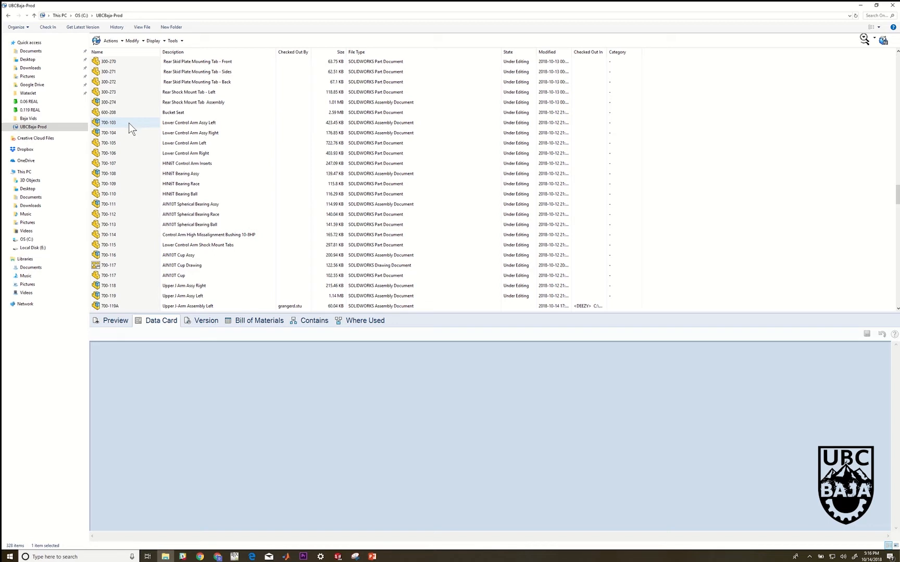
pyautogui.click(337, 557)
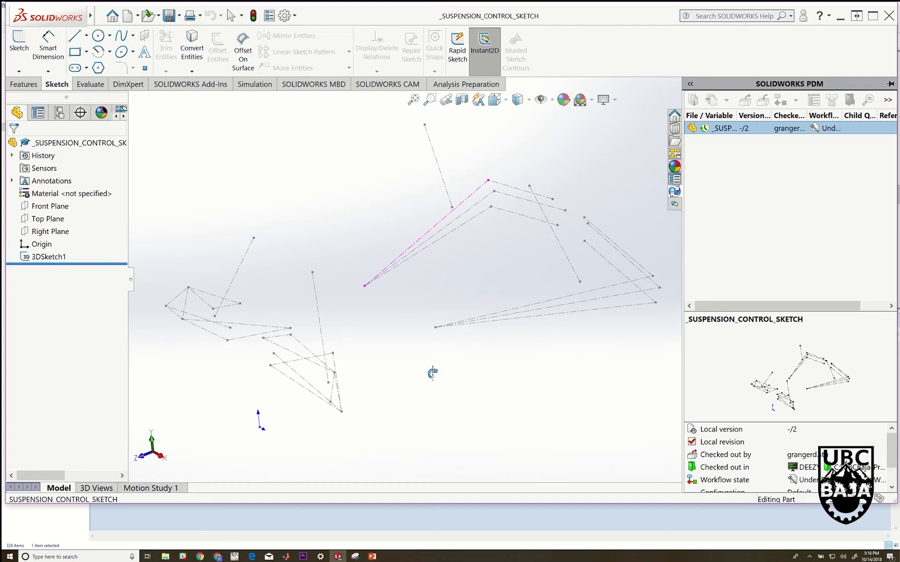
pyautogui.click(415, 344)
pyautogui.scroll(1, 523, 274)
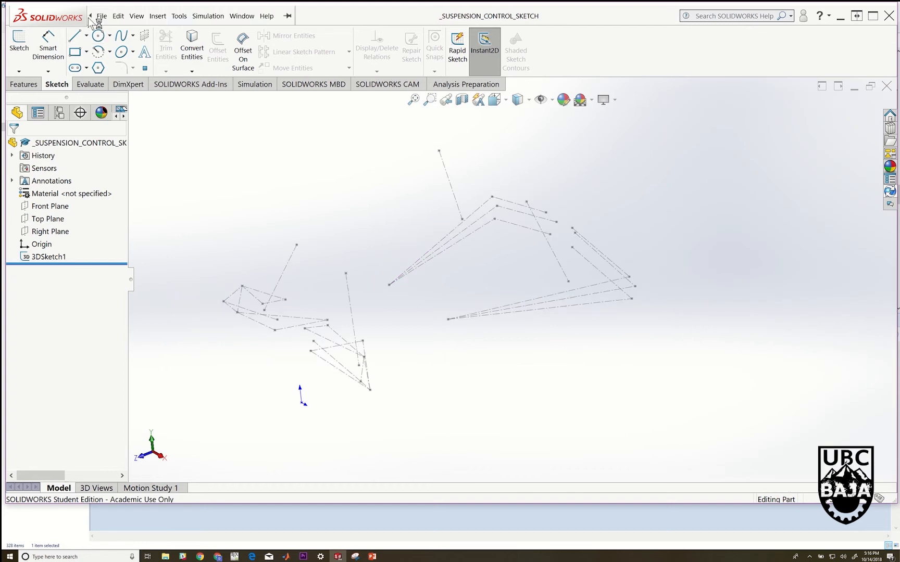
pyautogui.click(100, 17)
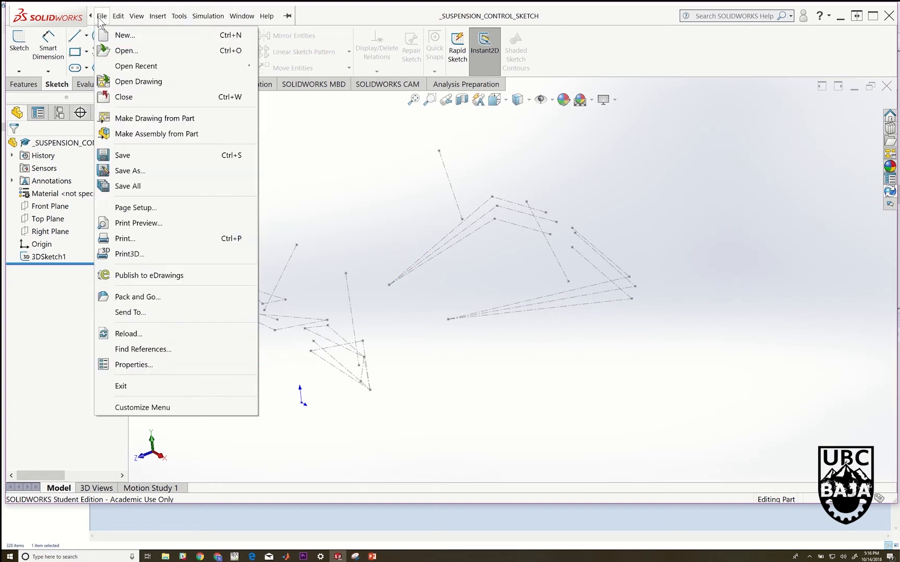
pyautogui.click(90, 157)
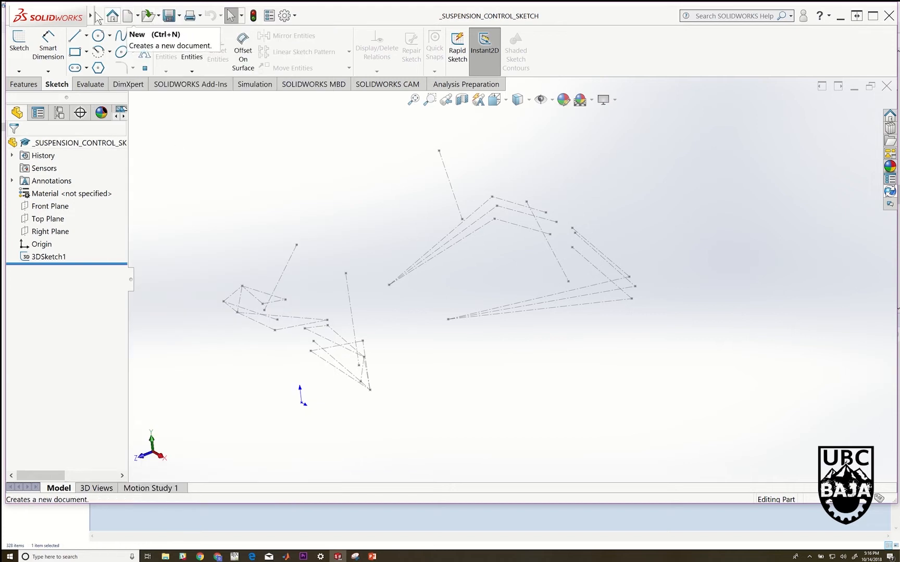
pyautogui.moveTo(94, 17)
pyautogui.click(136, 16)
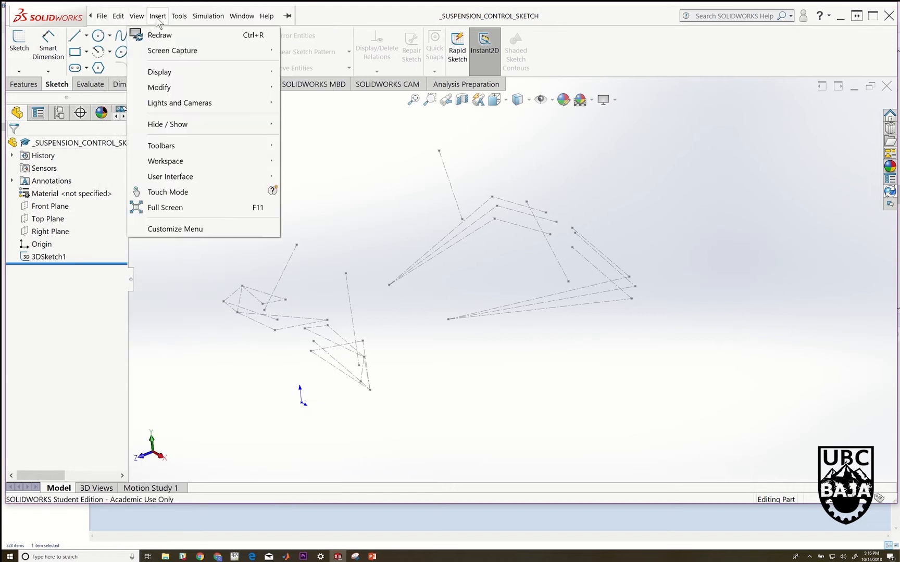
pyautogui.click(100, 16)
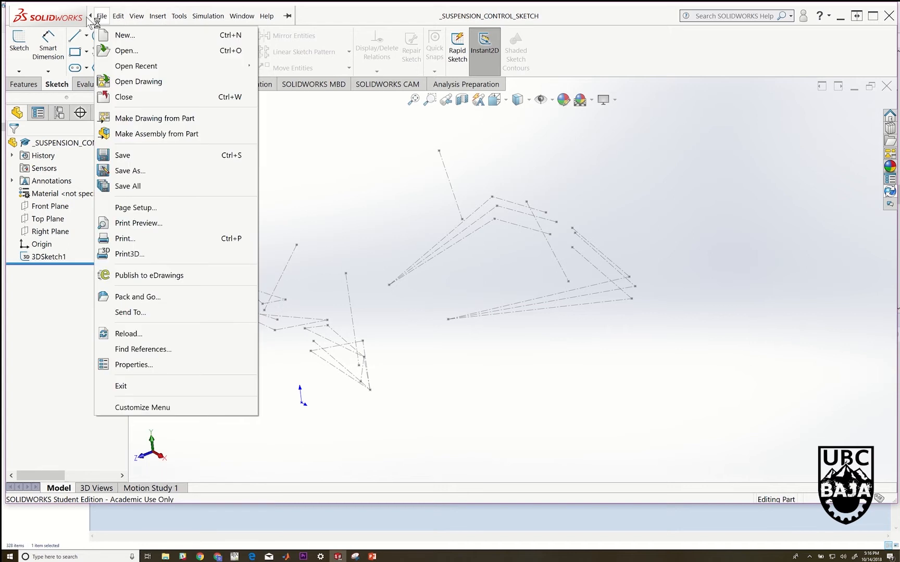
pyautogui.click(29, 85)
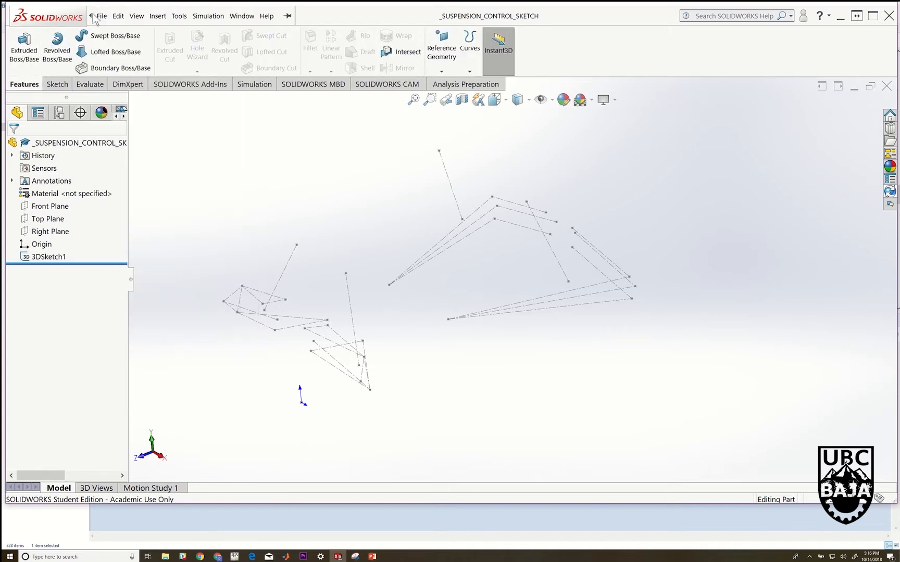
# Make a new assembly from the suspension control sketch part, placing the part at the assembly origin
pyautogui.click(100, 16)
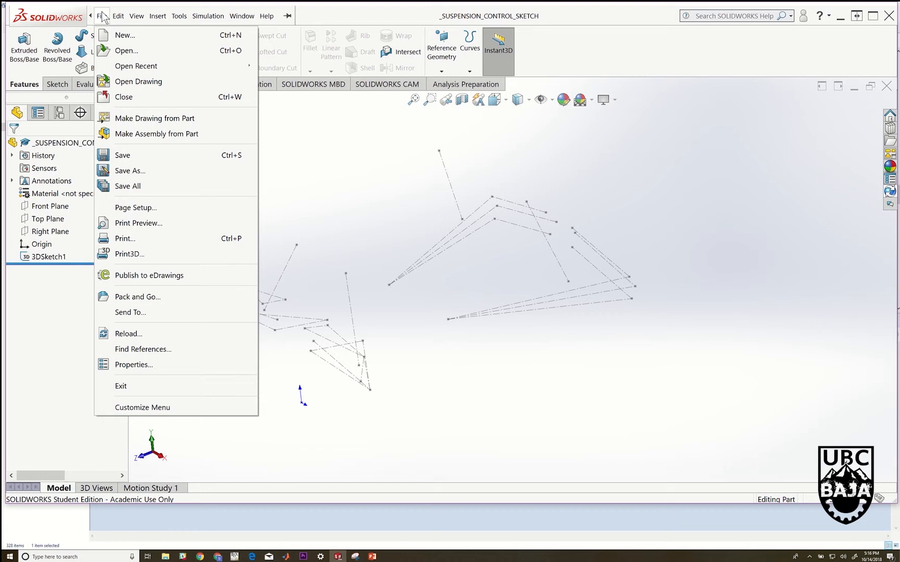
pyautogui.click(142, 134)
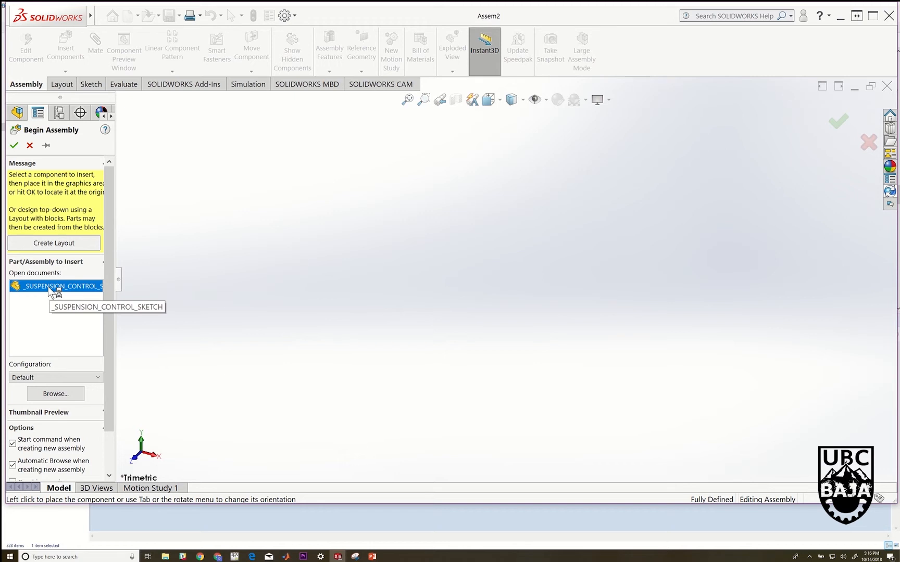
pyautogui.click(14, 146)
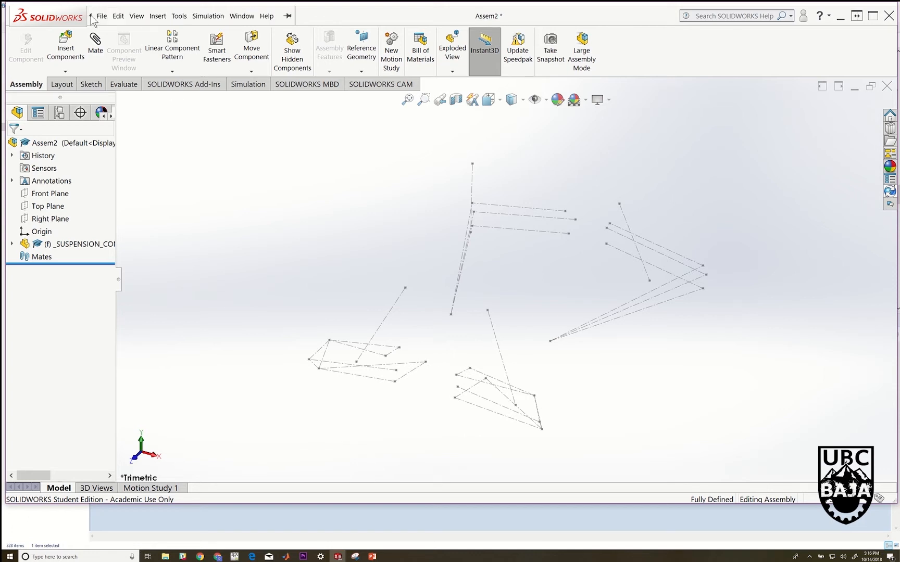
# Save the new assembly in the UBCBaja-Prod vault folder as 700-103A
pyautogui.click(102, 17)
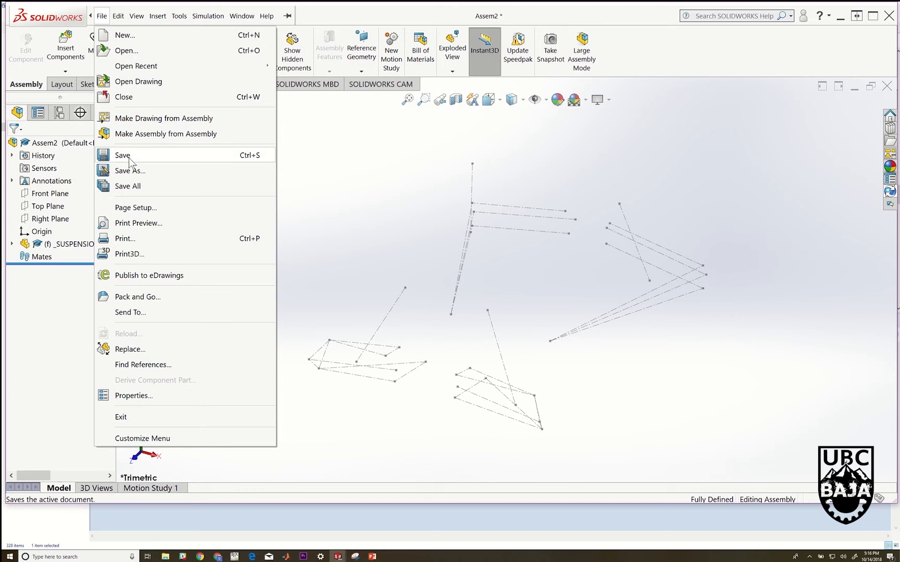
pyautogui.click(128, 158)
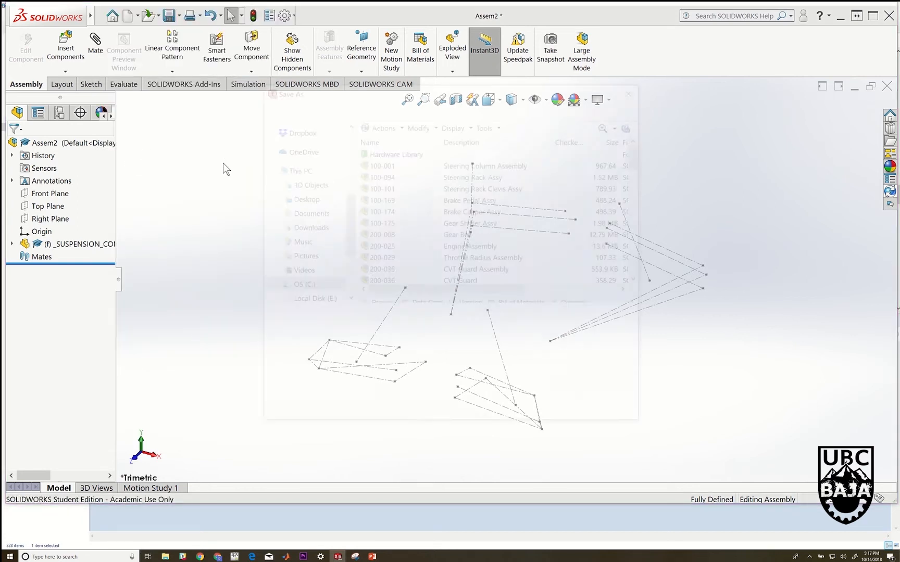
pyautogui.scroll(-10, 184, 172)
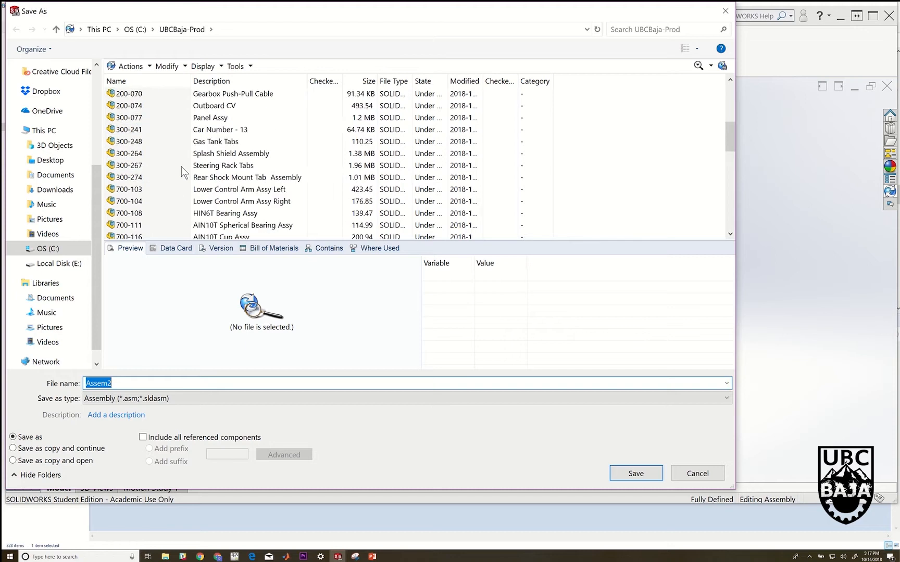
pyautogui.scroll(1, 182, 169)
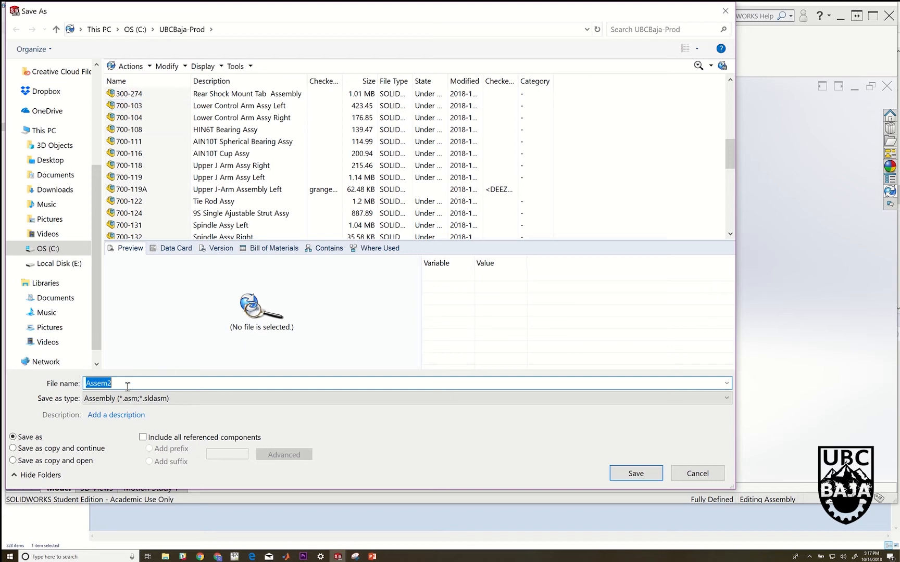
pyautogui.write('700')
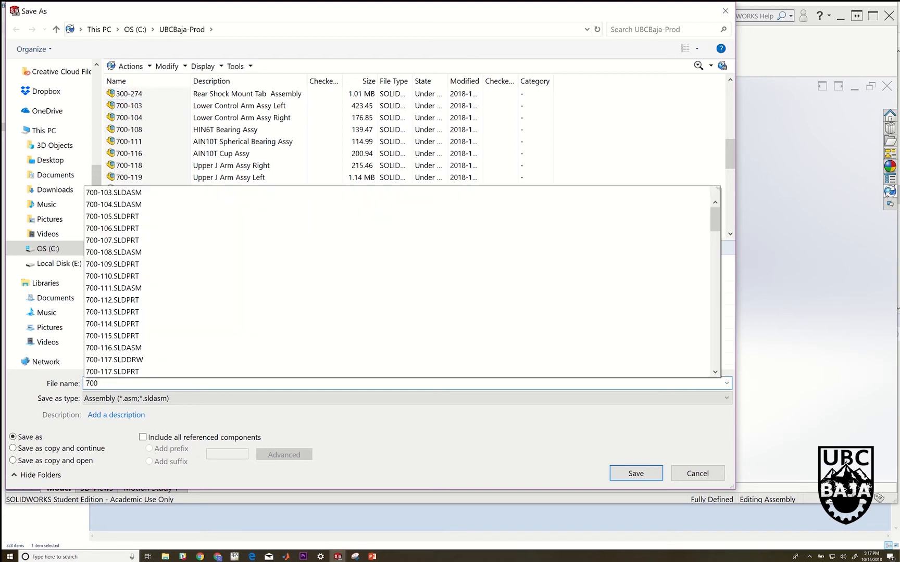
pyautogui.write('-103')
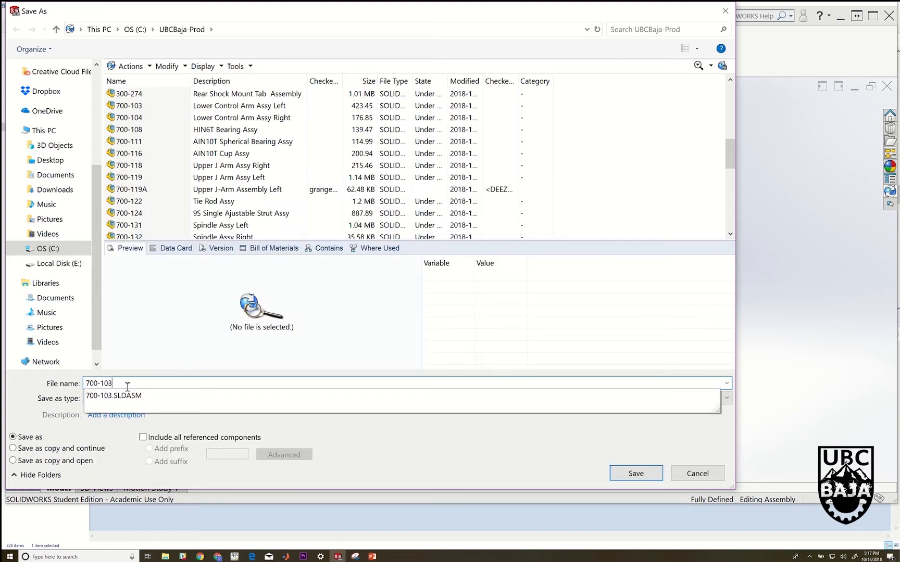
pyautogui.write('A')
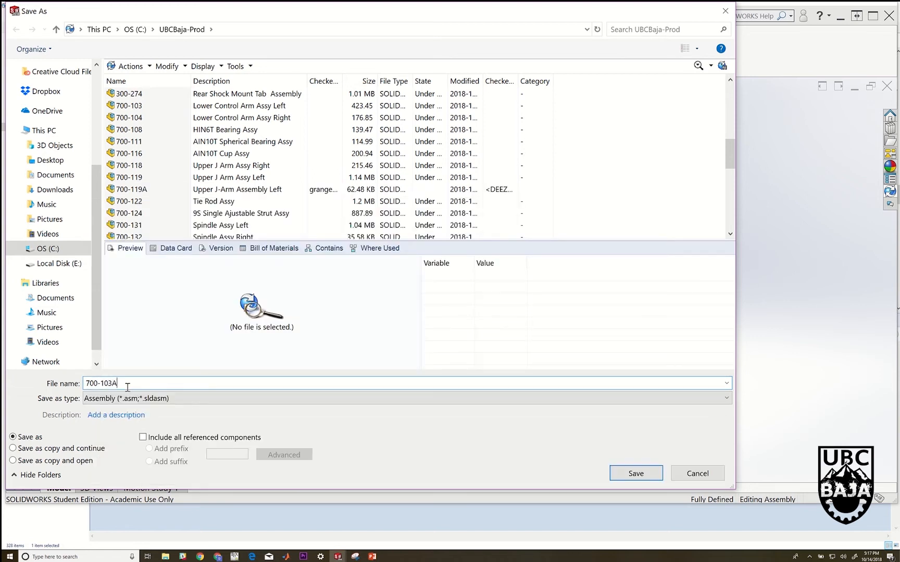
pyautogui.click(636, 474)
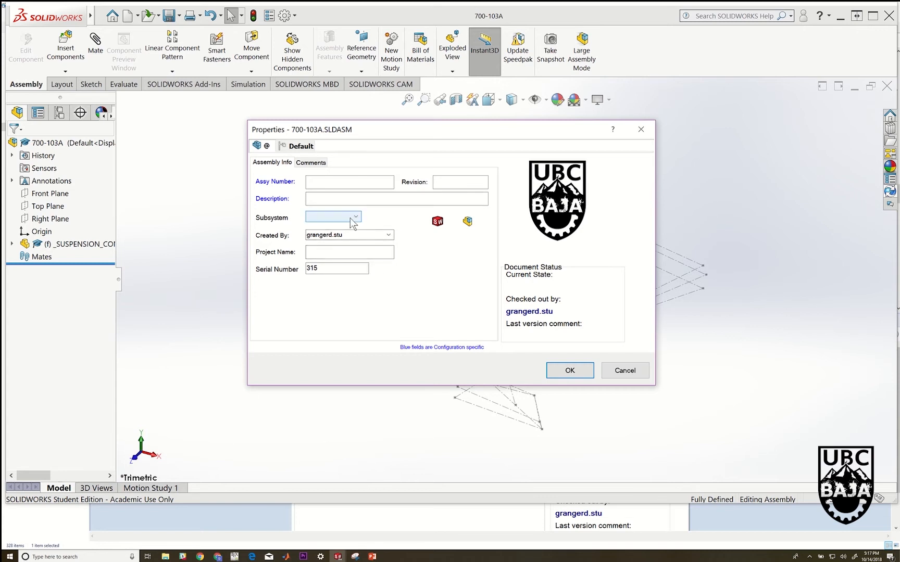
# In the assembly's properties, choose the Suspension subsystem and set the serial number to 103A
pyautogui.click(350, 218)
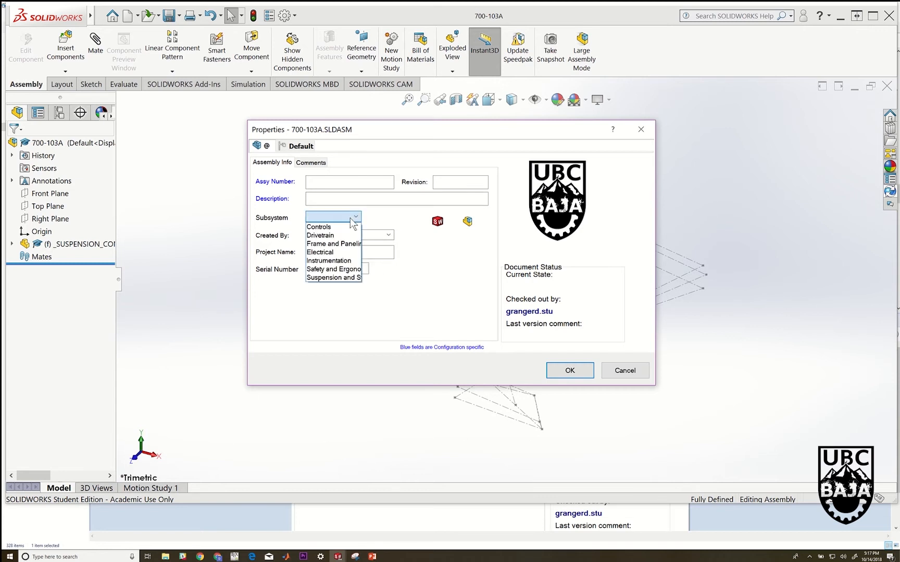
pyautogui.click(348, 279)
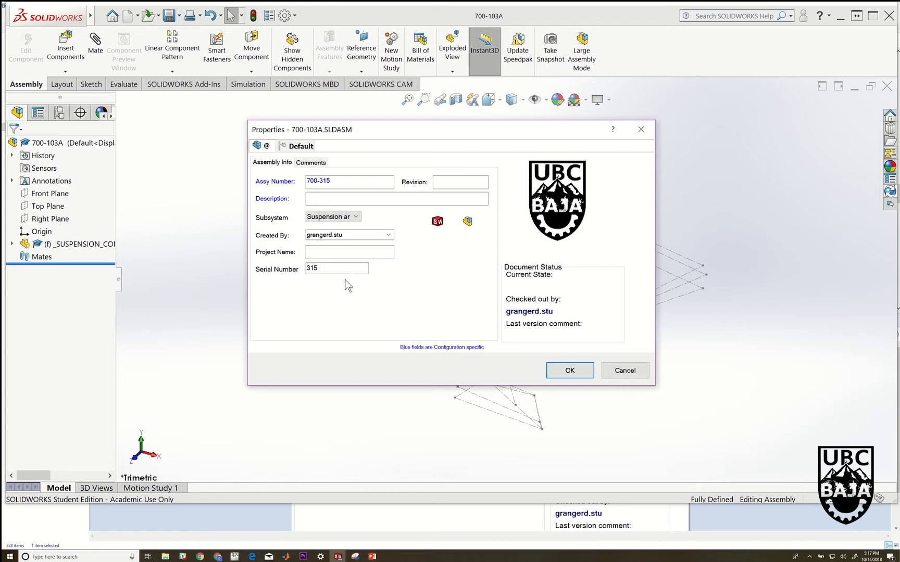
pyautogui.click(336, 182)
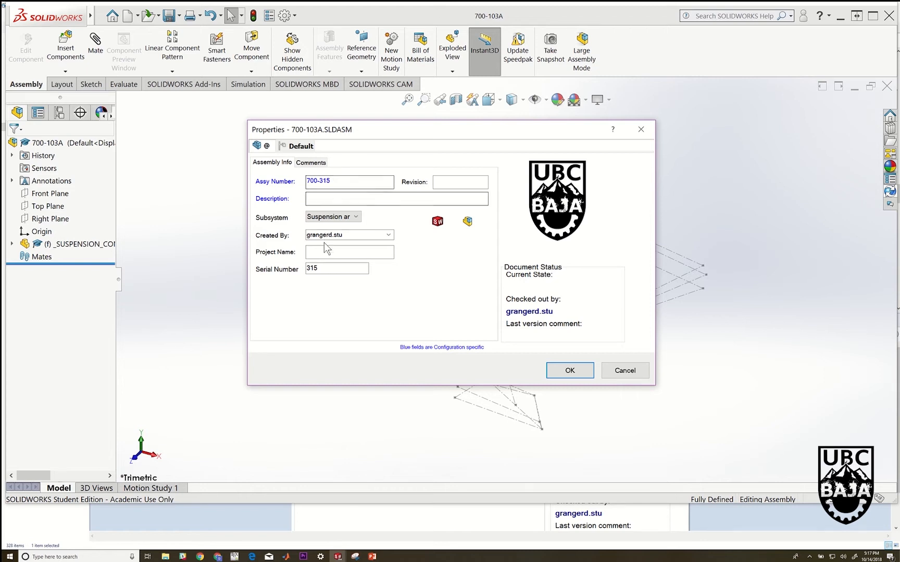
pyautogui.moveTo(326, 269); pyautogui.dragTo(307, 269)
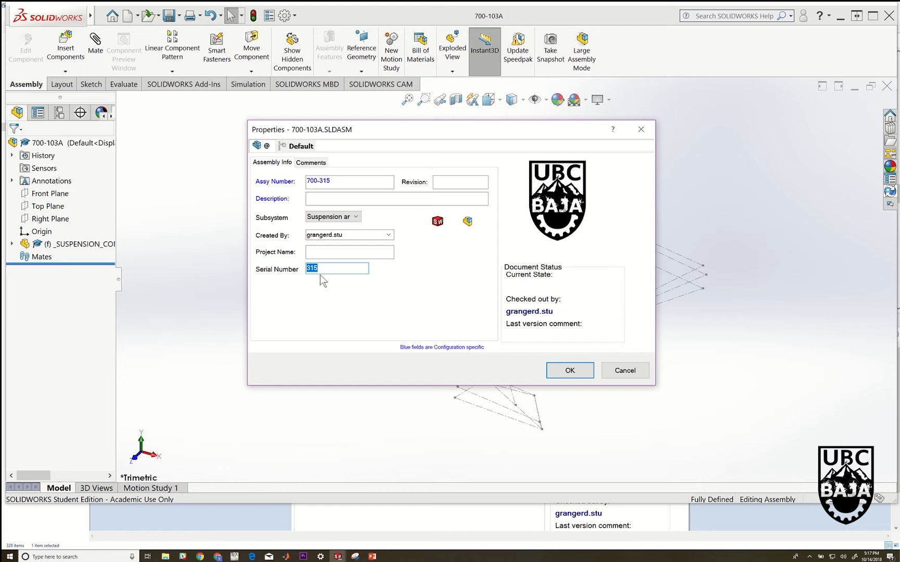
pyautogui.write('103A')
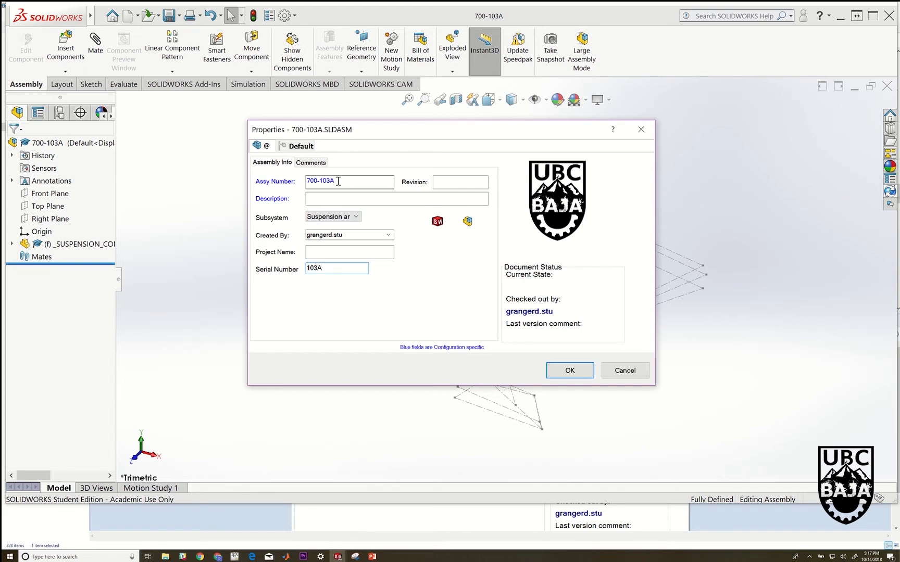
# Enter "Lower Control Arm Assembly Left" as the assembly's description
pyautogui.click(313, 198)
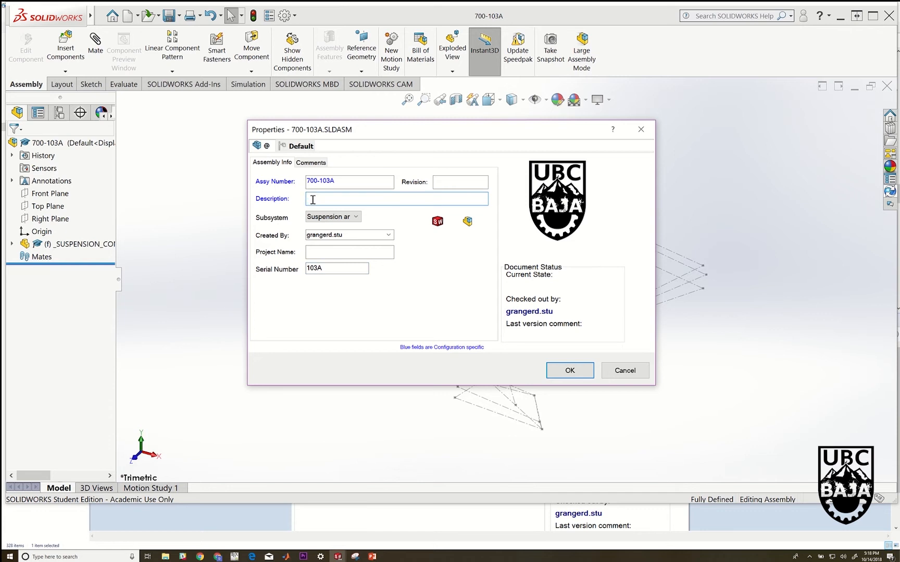
pyautogui.write('Lower Controla')
pyautogui.press('BackSpace')
pyautogui.write('Arm Assembly Left')
# Set the assembly's project name to "Front Suspension" and accept the properties
pyautogui.click(320, 251)
pyautogui.write('Front')
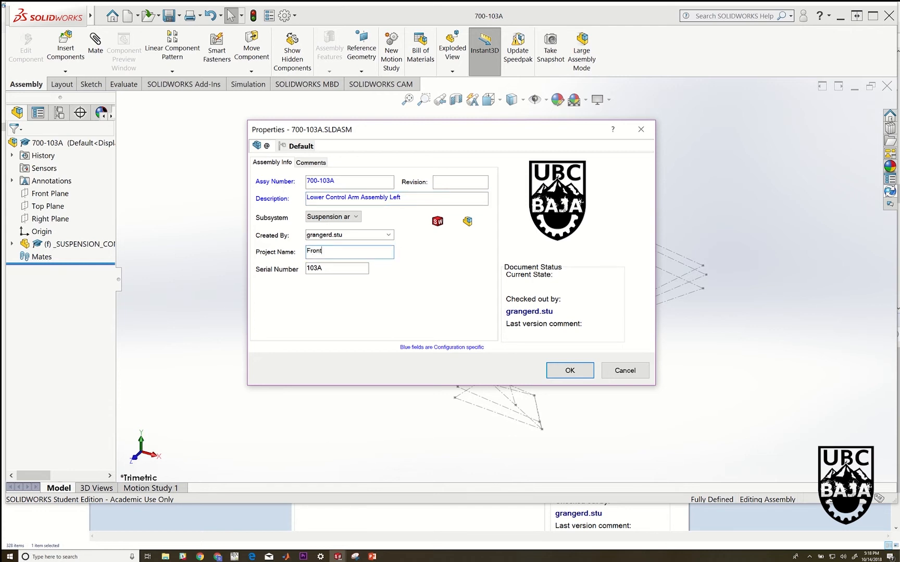
pyautogui.write(' Suspension')
pyautogui.click(570, 370)
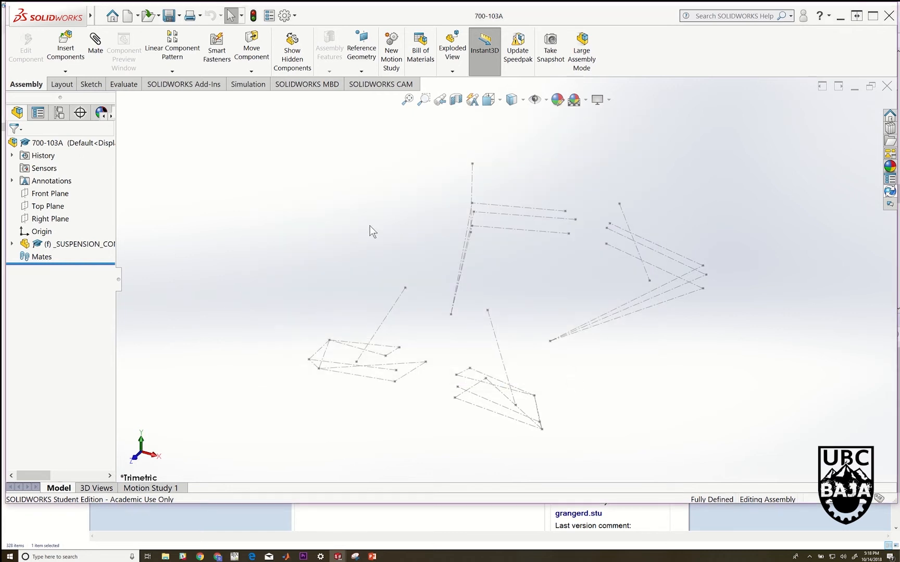
# Insert a new part component into the 700-103A assembly without picking a face or plane, and expand its tree entry
pyautogui.scroll(1, 357, 253)
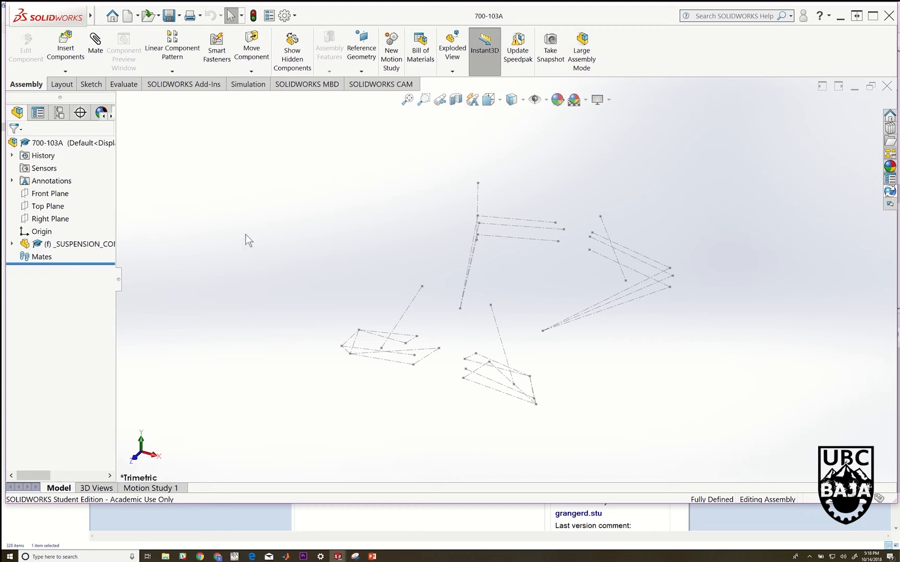
pyautogui.moveTo(101, 5)
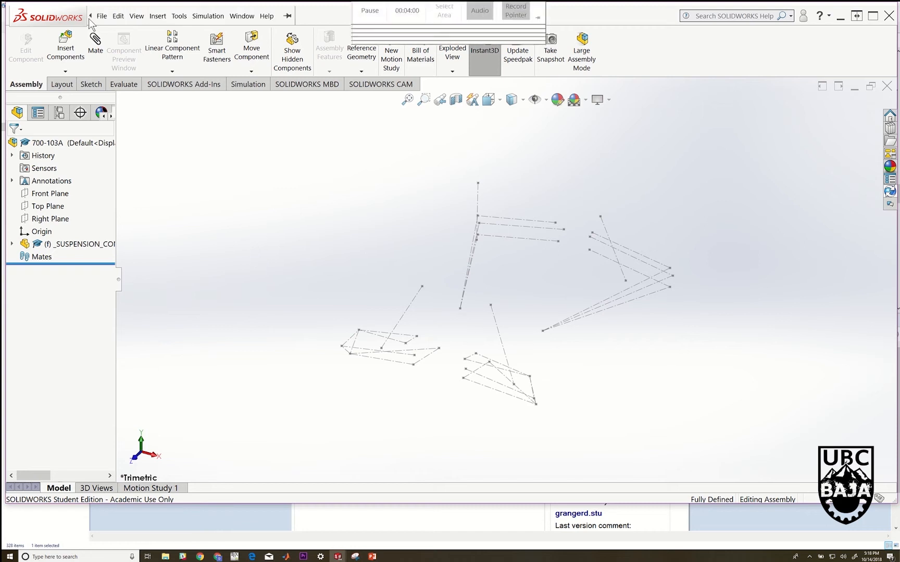
pyautogui.click(136, 16)
pyautogui.moveTo(159, 19)
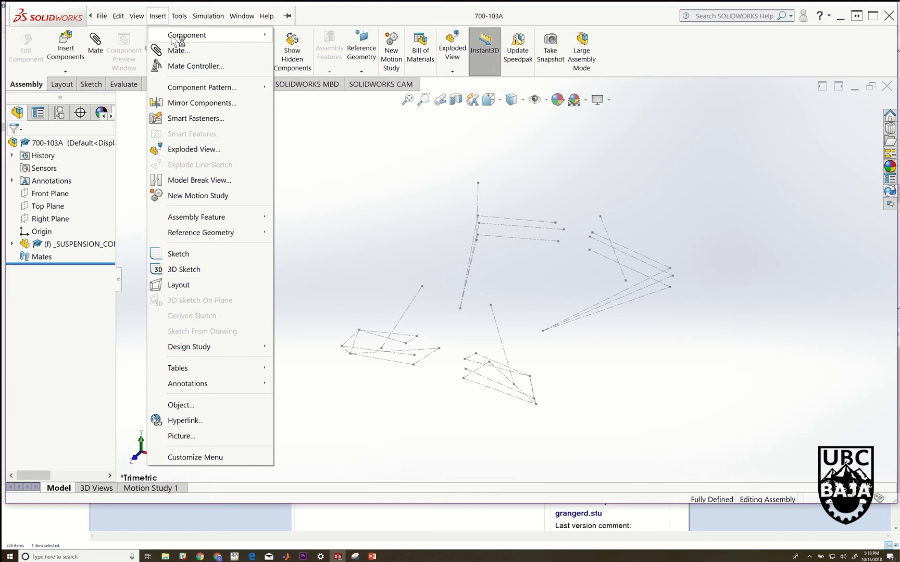
pyautogui.moveTo(175, 36)
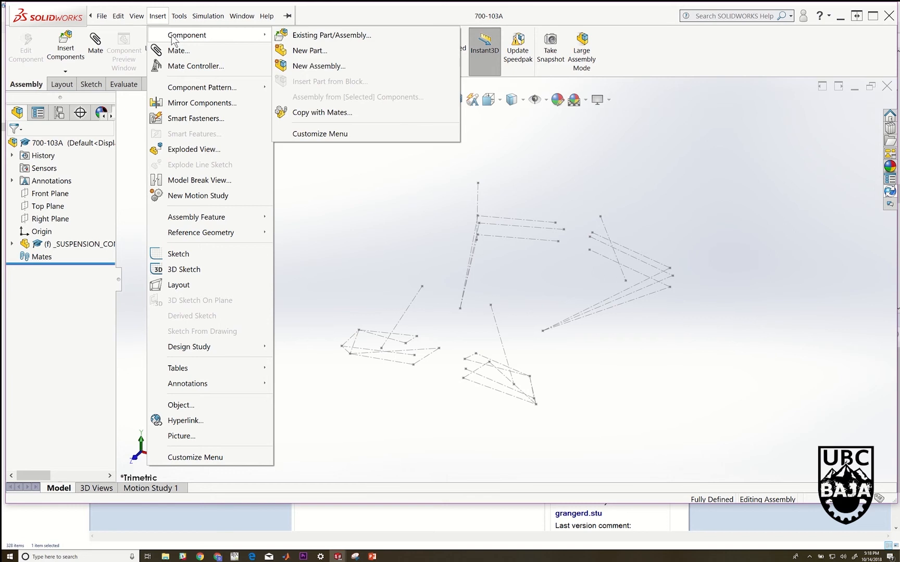
pyautogui.click(318, 51)
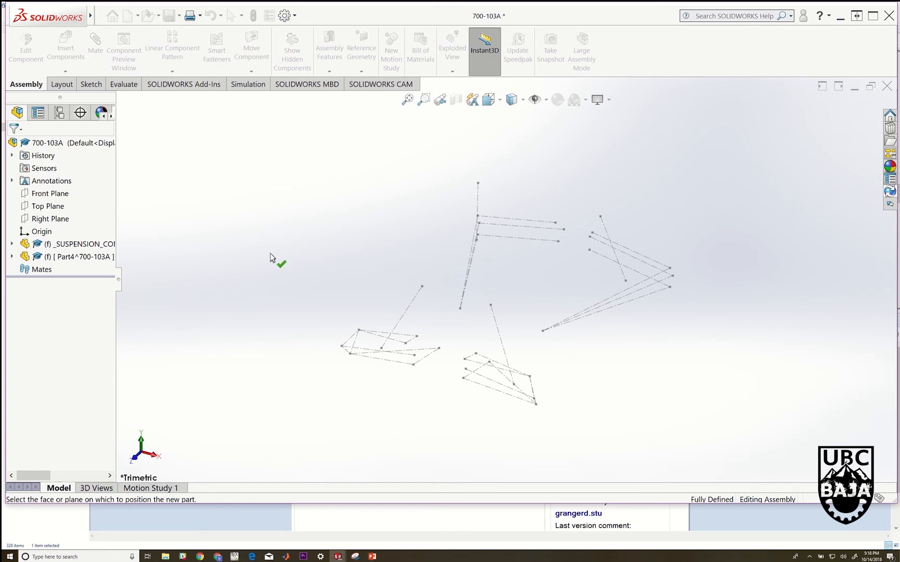
pyautogui.click(328, 260)
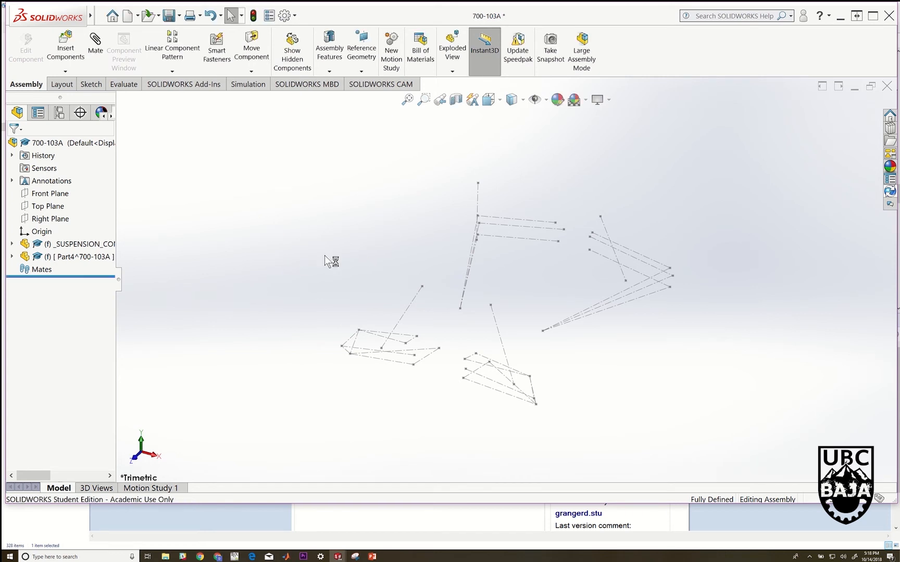
pyautogui.click(12, 257)
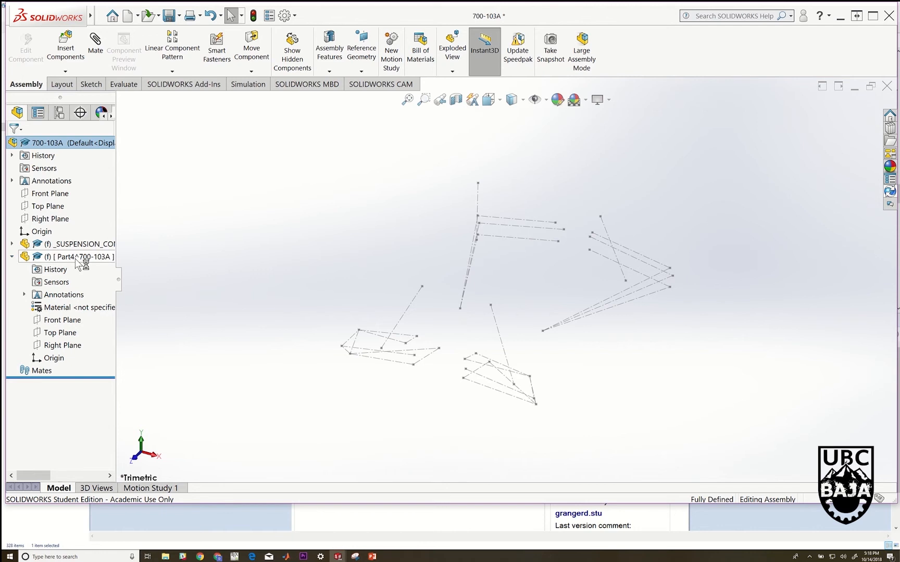
# Look up the Lower Control Arm Left entry in the vault's file list and return to the 700-103A assembly in SOLIDWORKS
pyautogui.rightClick(78, 260)
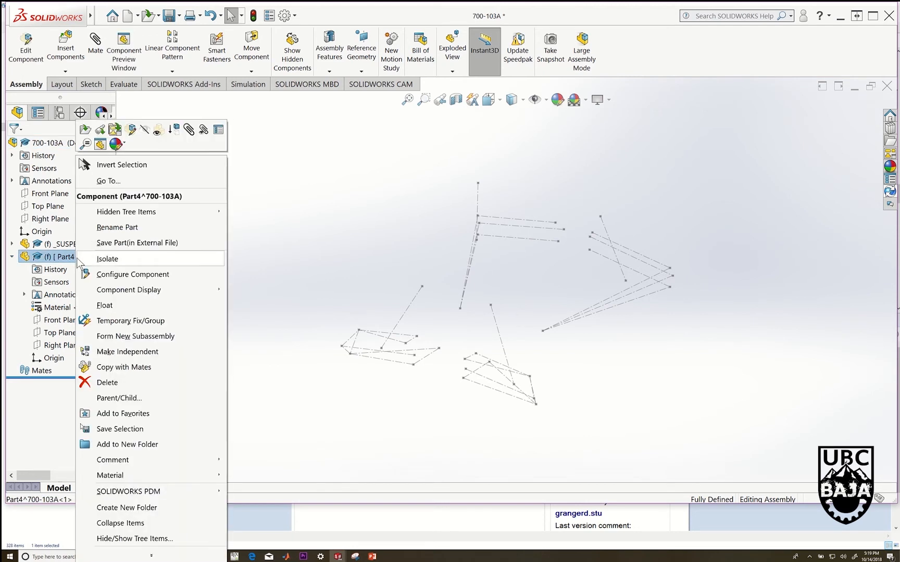
pyautogui.click(117, 229)
pyautogui.click(165, 556)
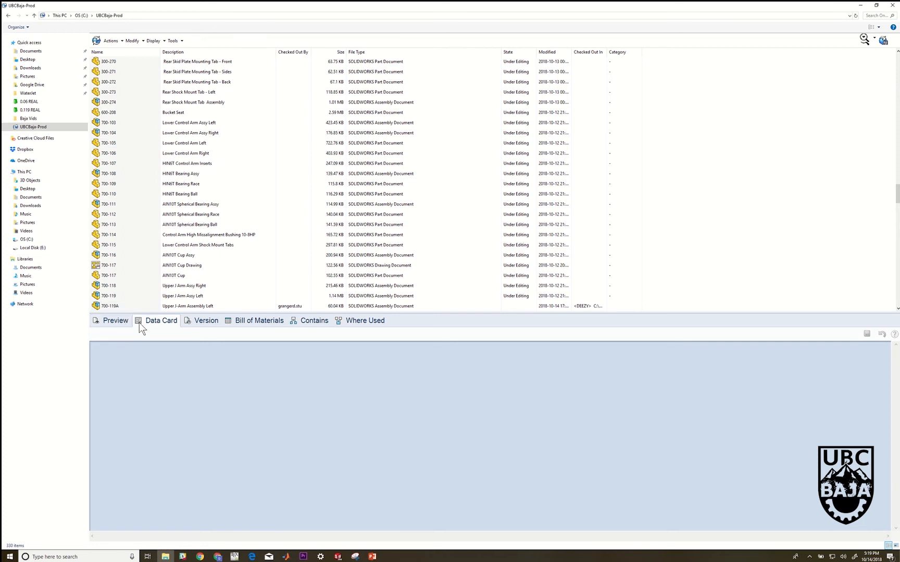
pyautogui.click(117, 143)
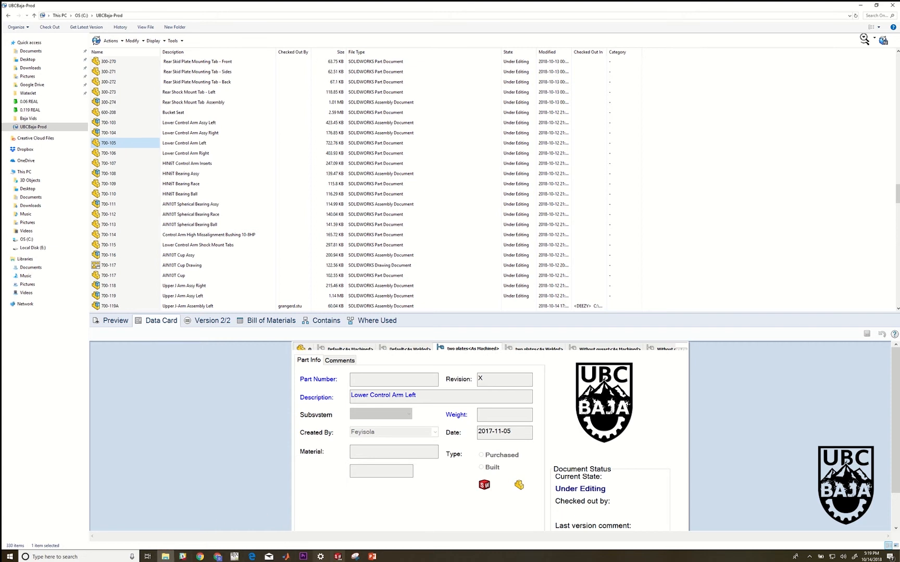
pyautogui.moveTo(339, 556)
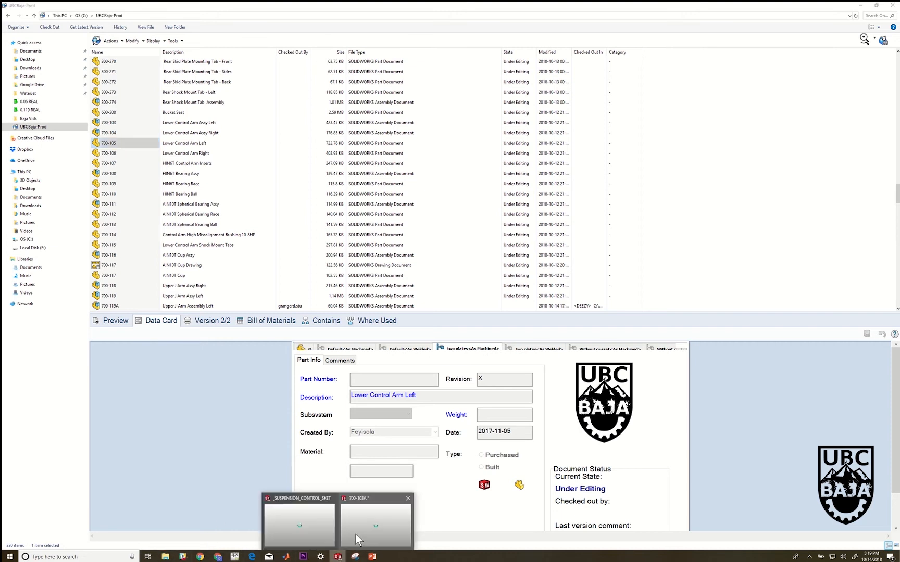
pyautogui.click(364, 526)
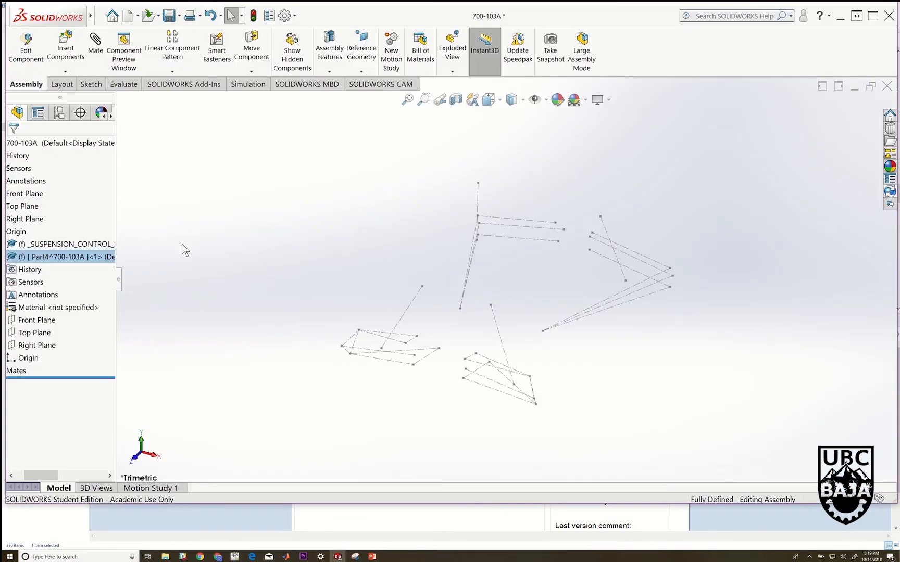
# Rename the newly inserted part as 700-105A
pyautogui.rightClick(55, 258)
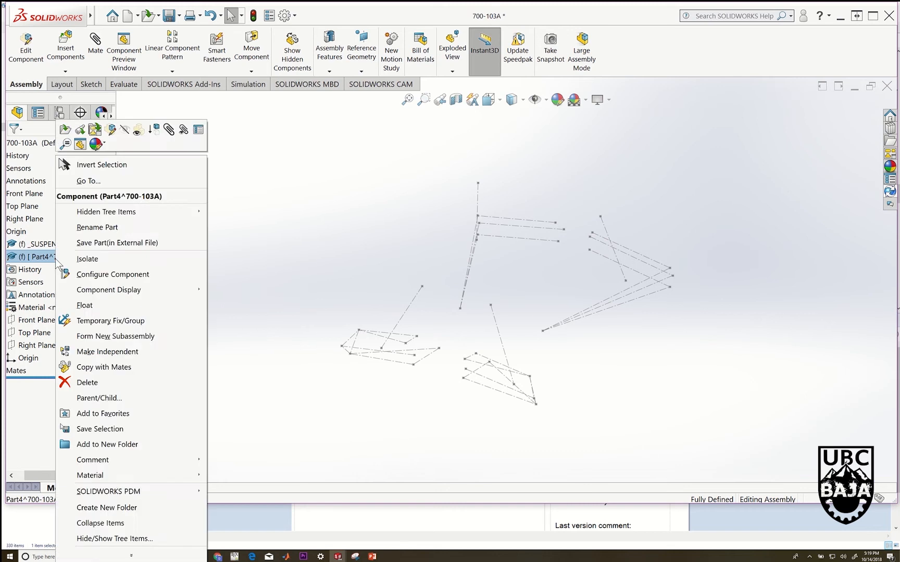
pyautogui.click(121, 227)
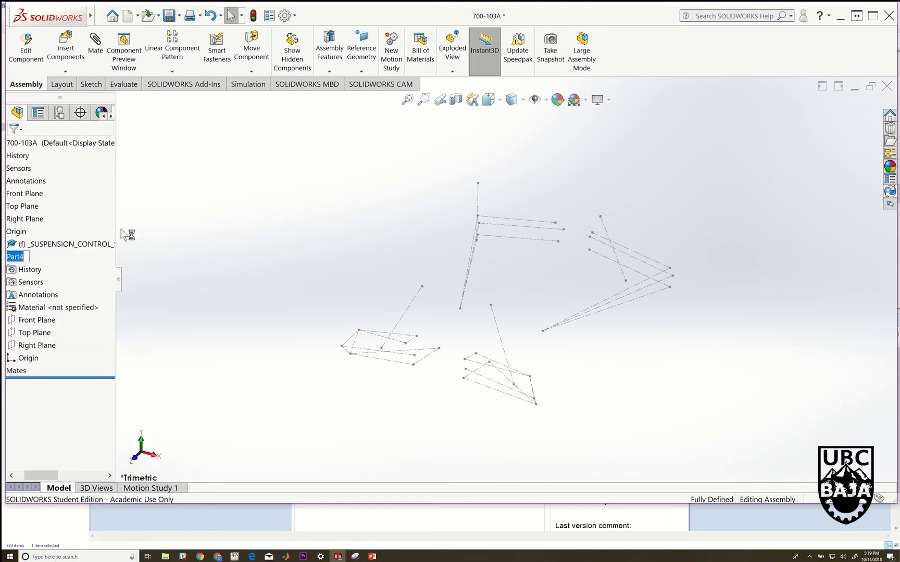
pyautogui.write('700-105A')
pyautogui.click(197, 259)
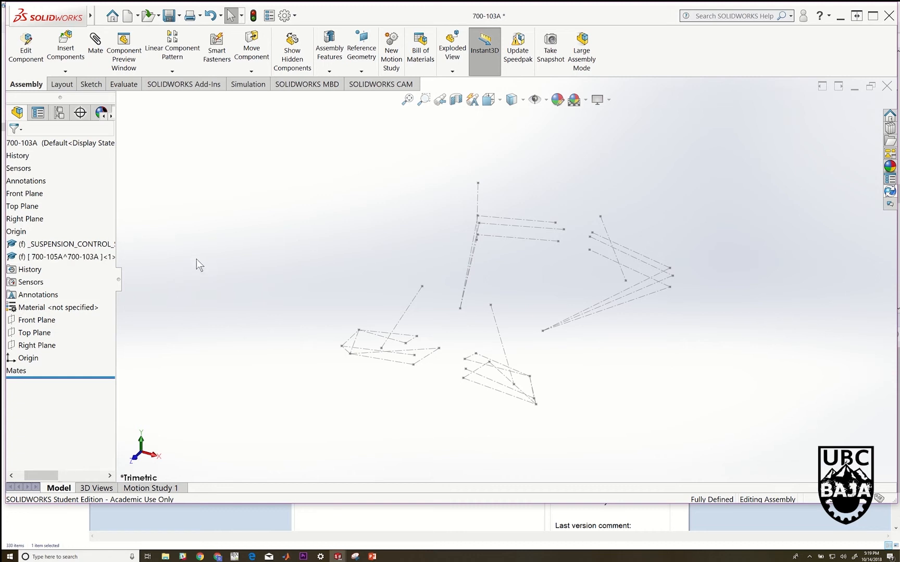
# Save the 700-105A part as an external file in C:\UBCBaja-Prod\
pyautogui.rightClick(89, 257)
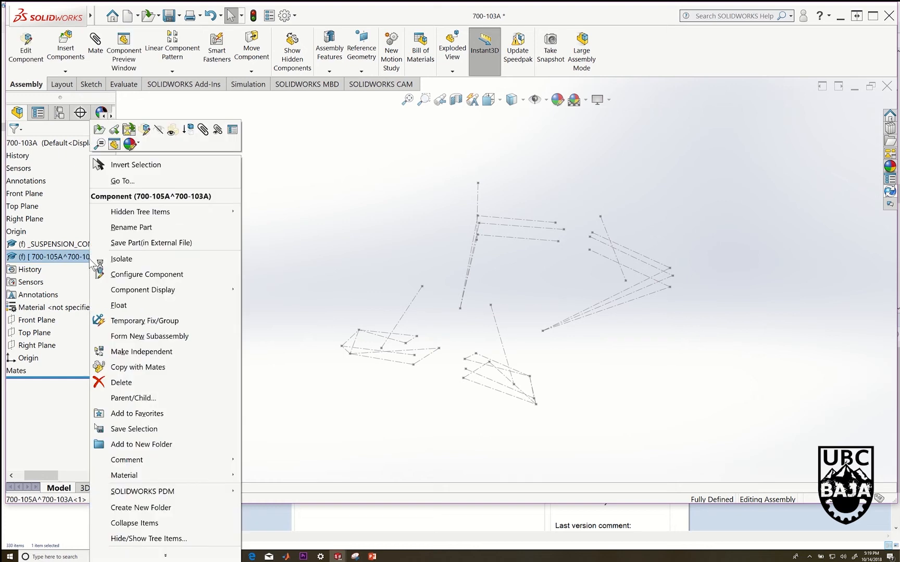
pyautogui.click(138, 245)
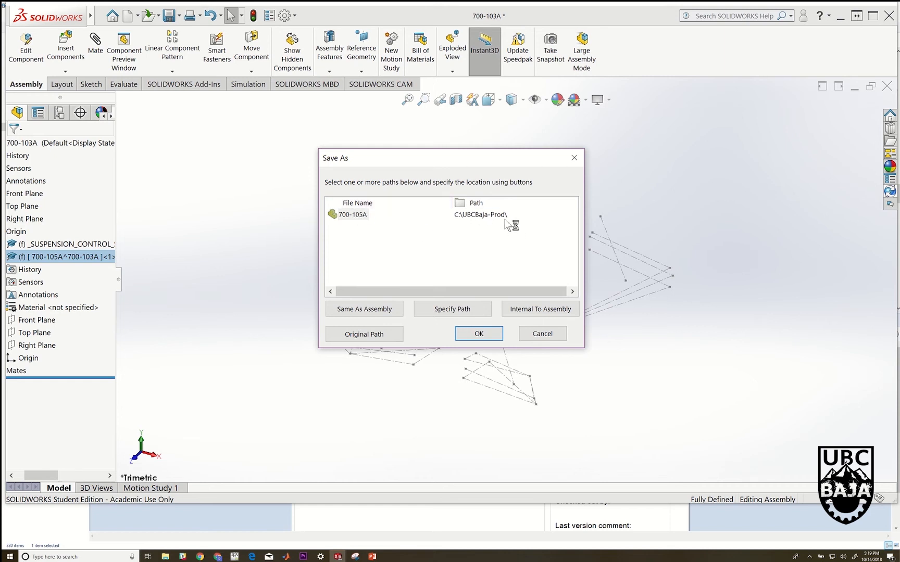
pyautogui.click(480, 335)
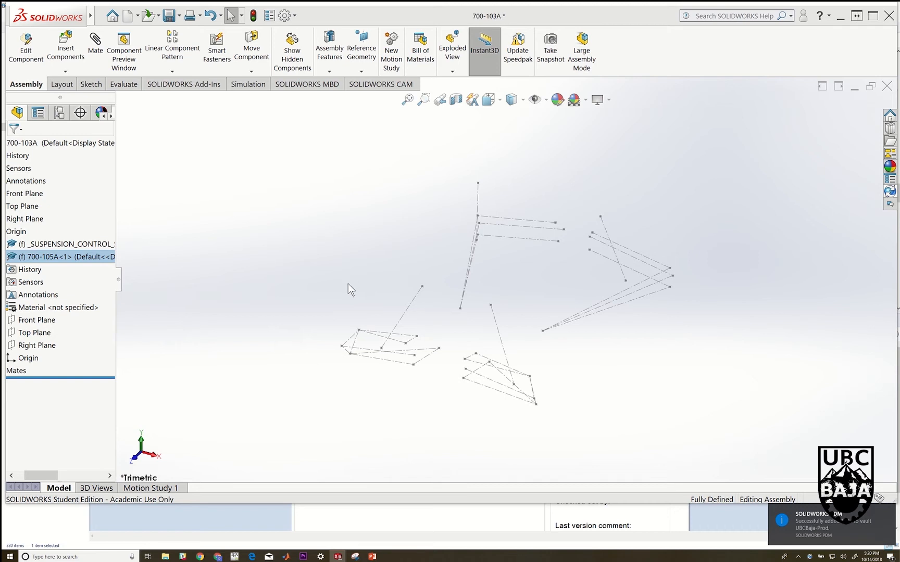
# Switch to the vault's file list, refresh it, and show the data card of part 700-105A
pyautogui.click(165, 556)
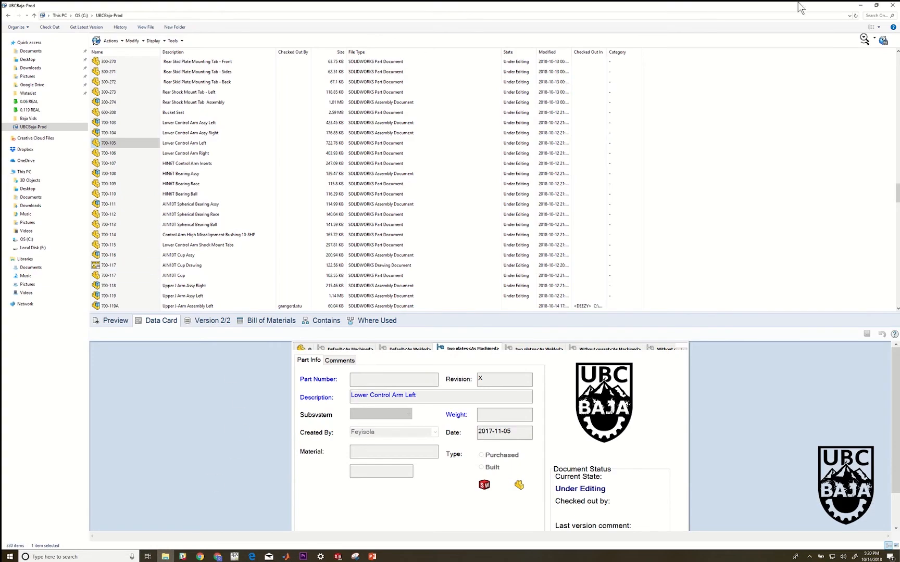
pyautogui.click(856, 15)
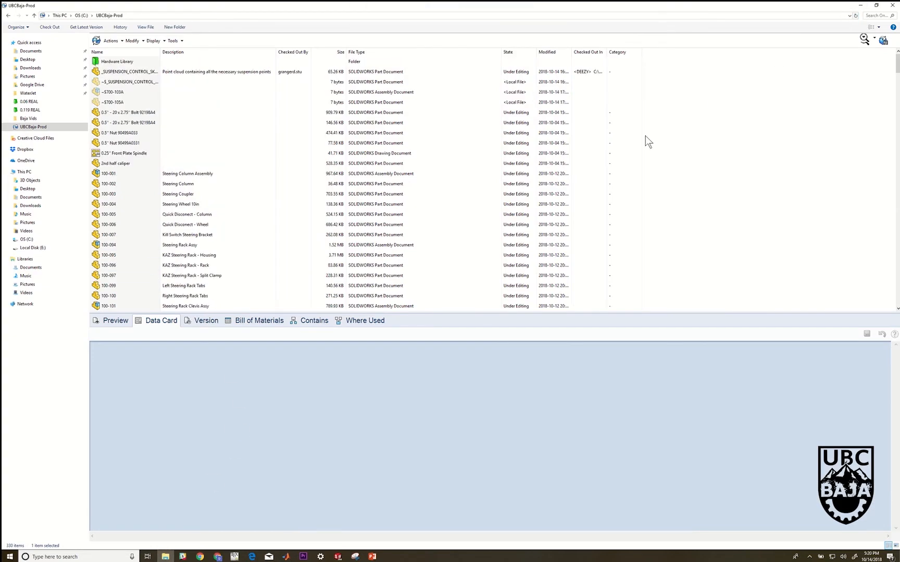
pyautogui.scroll(-15, 182, 215)
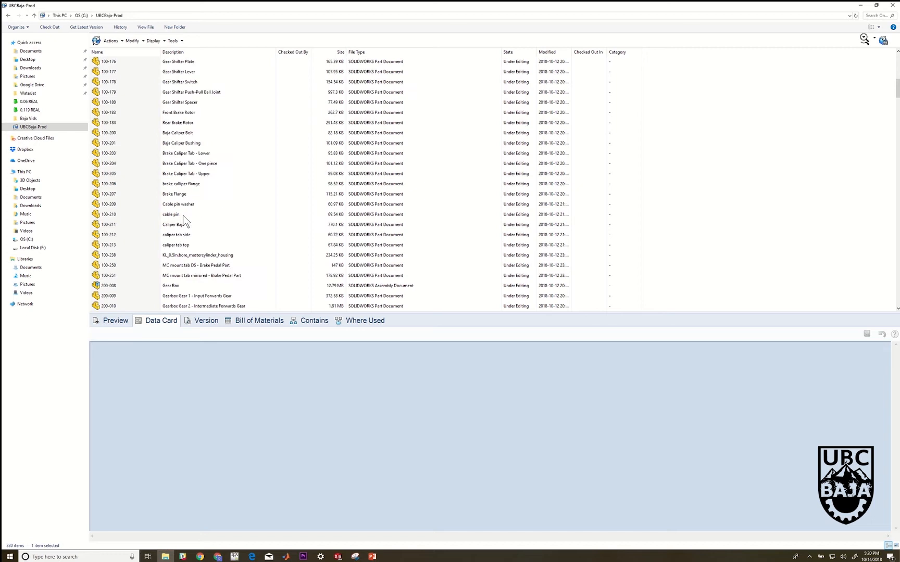
pyautogui.scroll(-20, 183, 215)
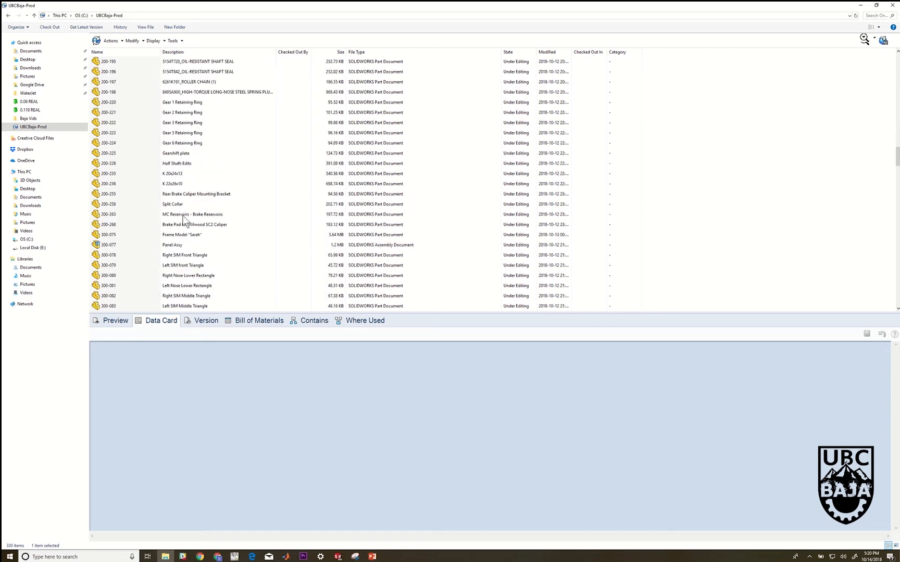
pyautogui.scroll(-20, 181, 215)
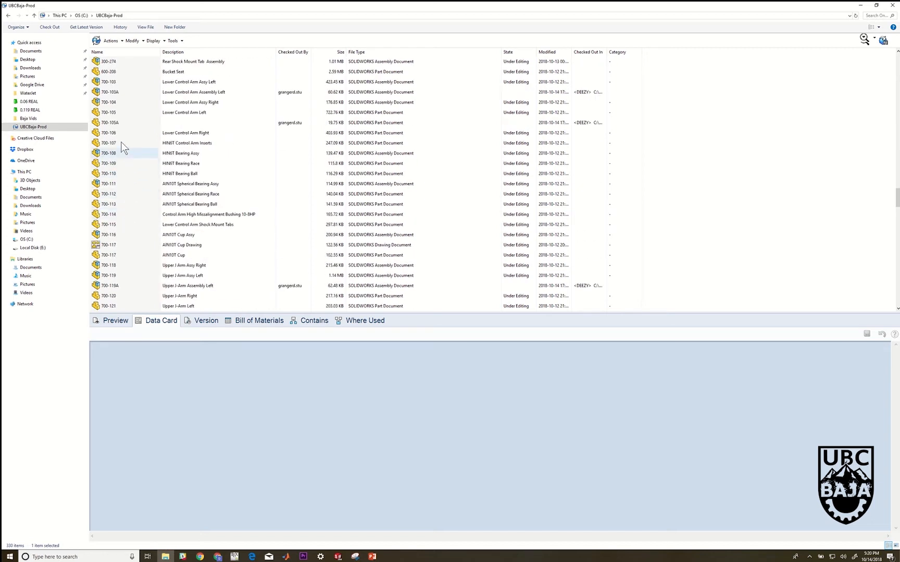
pyautogui.click(130, 121)
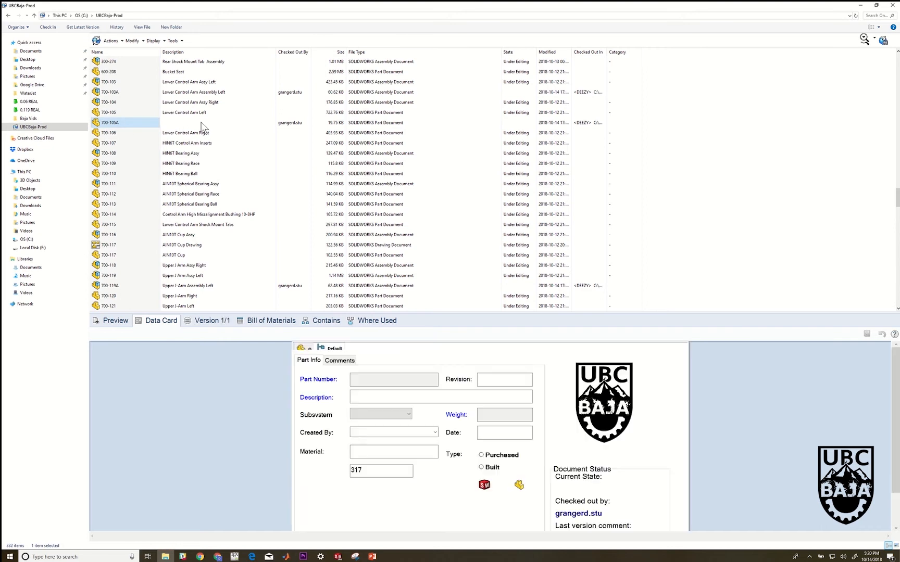
# In the part's data card, choose the suspension subsystem and enter "Lower Control Arm" as the description
pyautogui.click(362, 398)
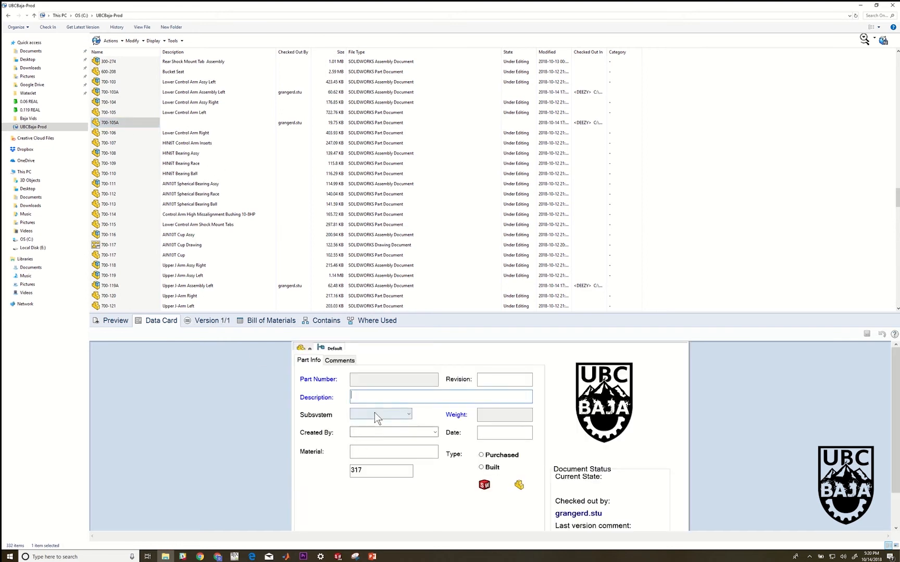
pyautogui.click(375, 414)
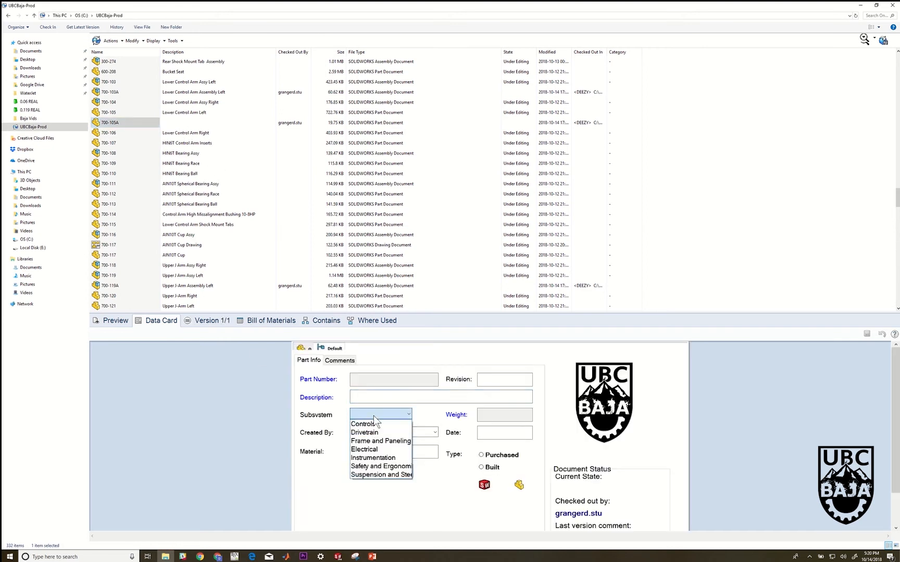
pyautogui.click(381, 474)
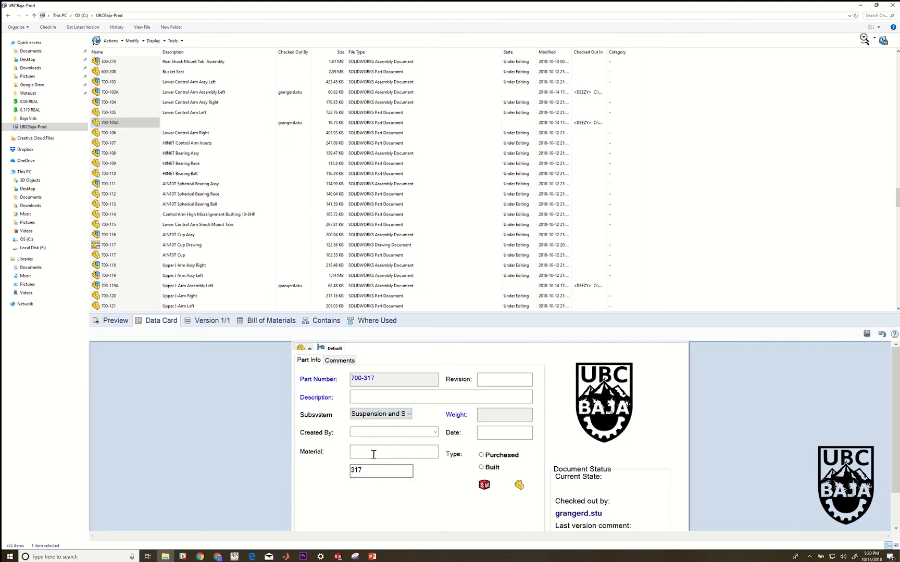
pyautogui.click(367, 395)
pyautogui.write('Lower Control Arm')
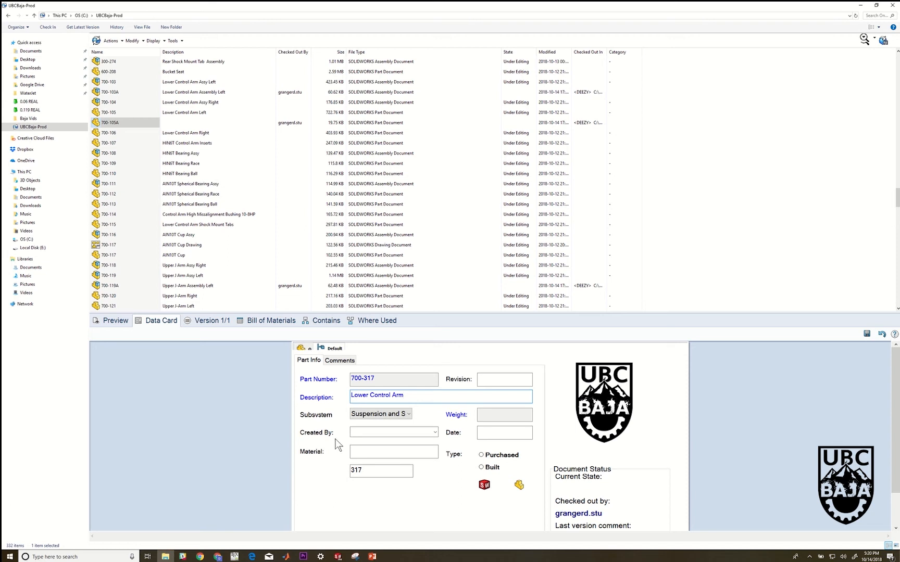
# Replace the serial number in the part's data card with 105A
pyautogui.moveTo(371, 469); pyautogui.dragTo(346, 471)
pyautogui.write('105A')
# Complete the part's data card with the creator's user name, material 4130 and type Built
pyautogui.click(384, 432)
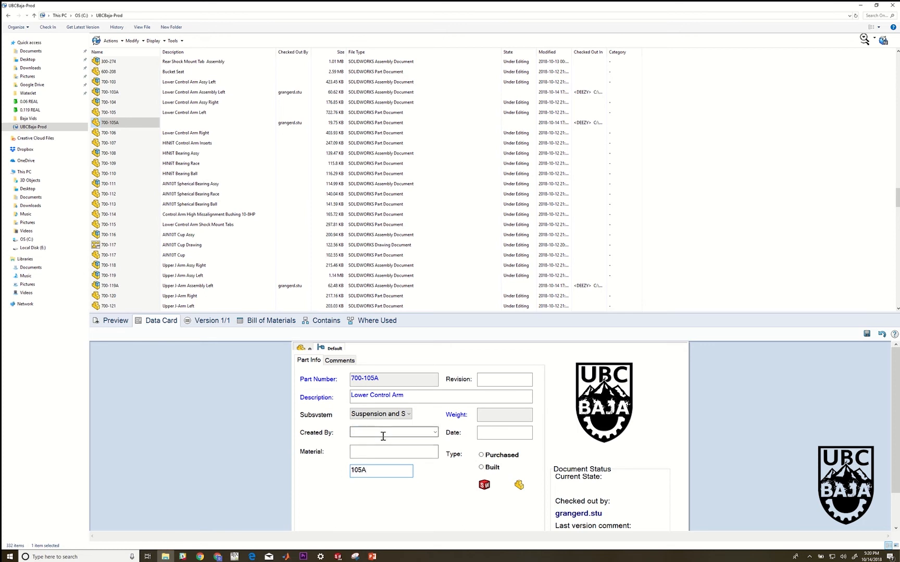
pyautogui.click(435, 434)
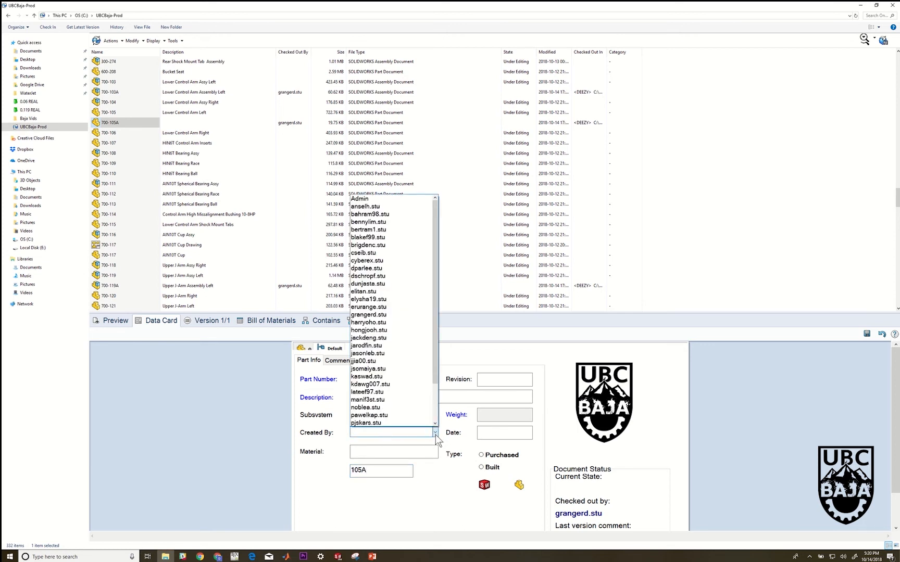
pyautogui.click(409, 314)
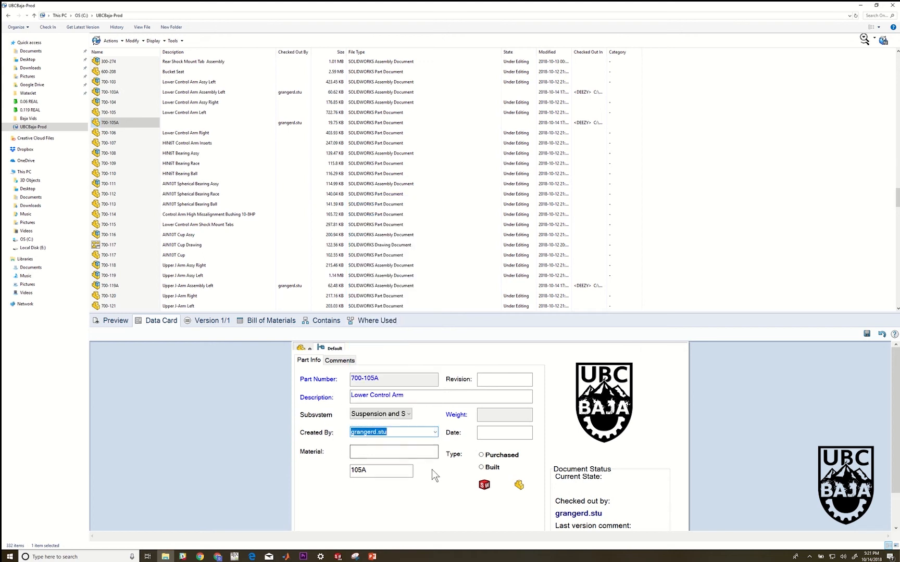
pyautogui.click(397, 452)
pyautogui.write('4130')
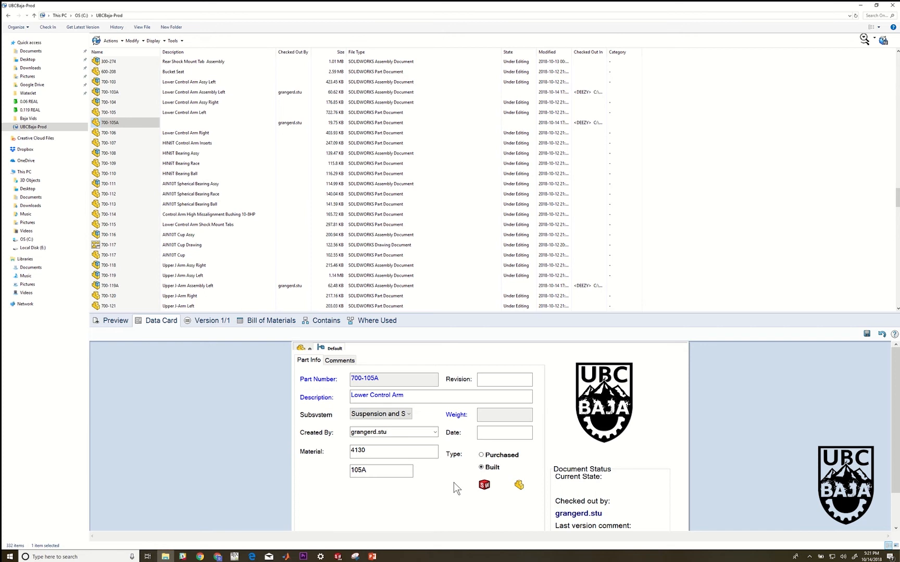
# Enter 10/14/18 as the date in the part's data card and try to save the card
pyautogui.click(491, 434)
pyautogui.write('10/14/18')
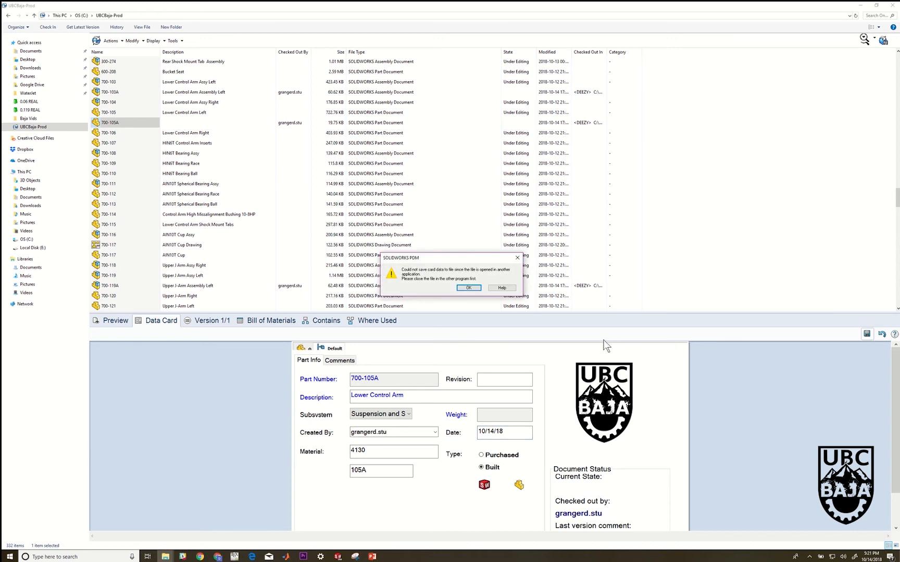
pyautogui.click(467, 289)
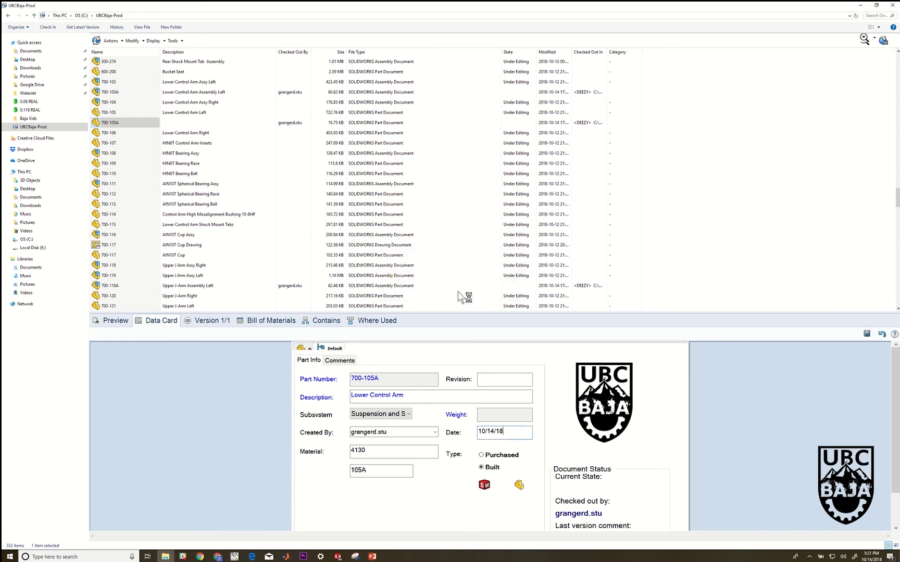
# Switch to SOLIDWORKS and close the 700-103A assembly, saving all modified documents
pyautogui.moveTo(337, 557)
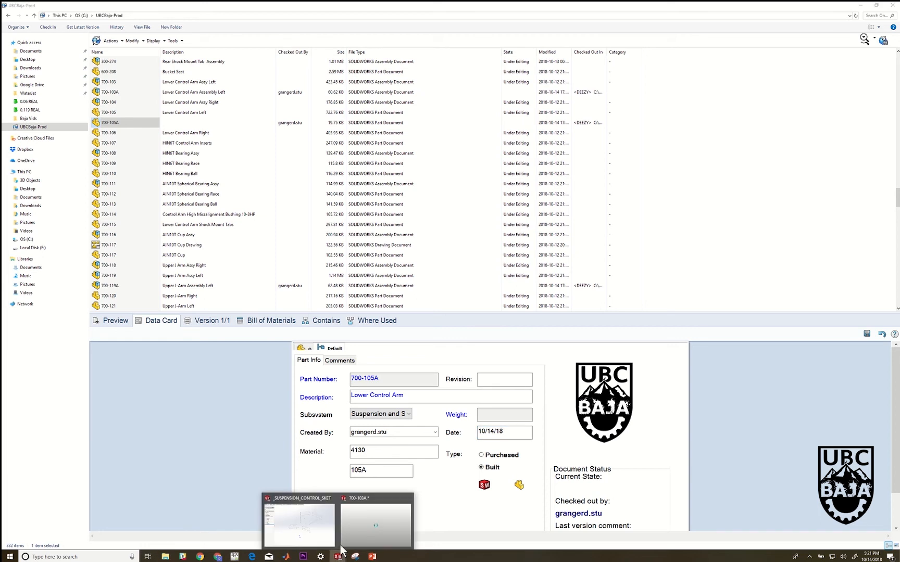
pyautogui.moveTo(356, 521)
pyautogui.click(356, 522)
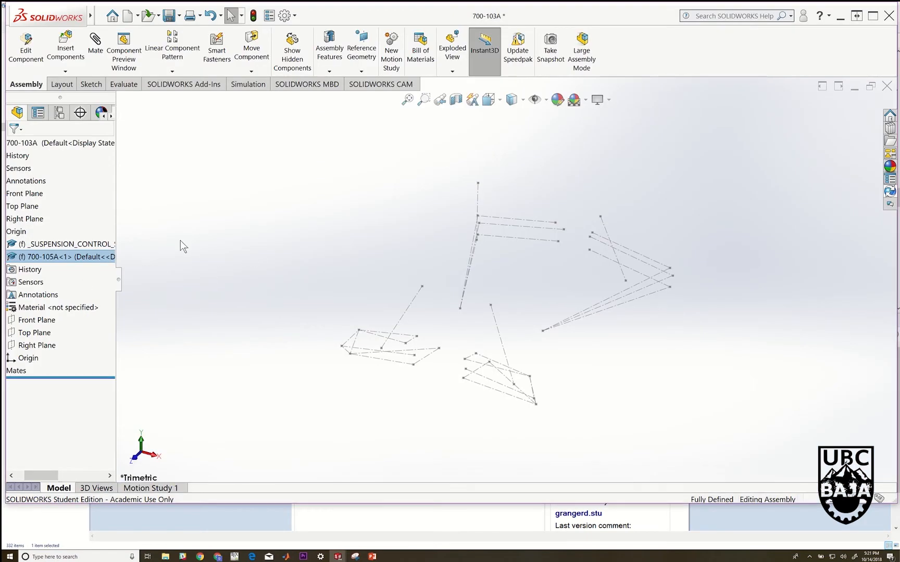
pyautogui.click(120, 255)
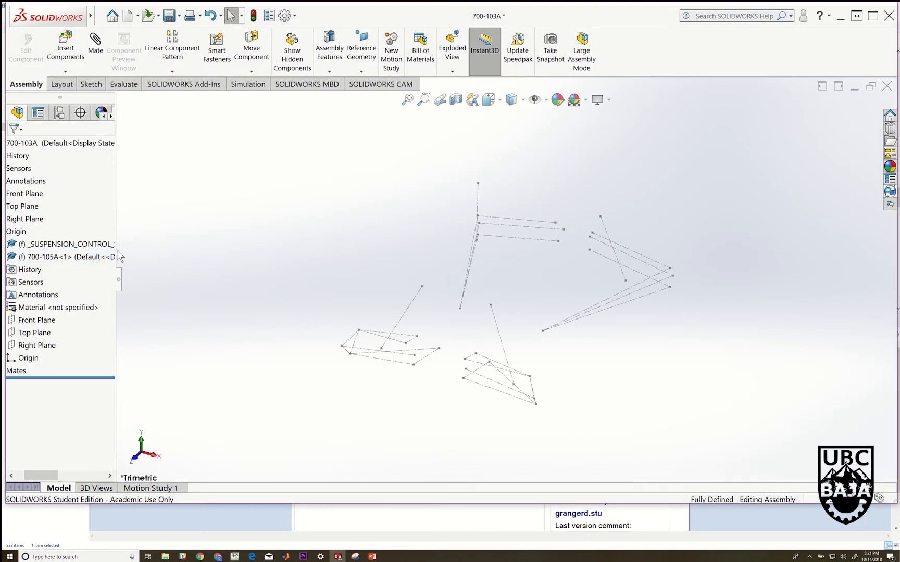
pyautogui.click(887, 86)
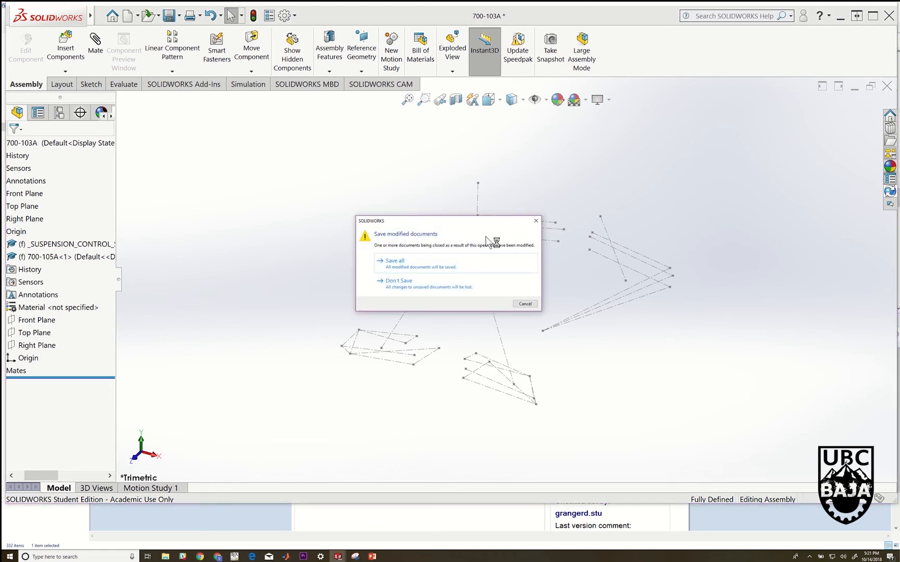
pyautogui.click(451, 262)
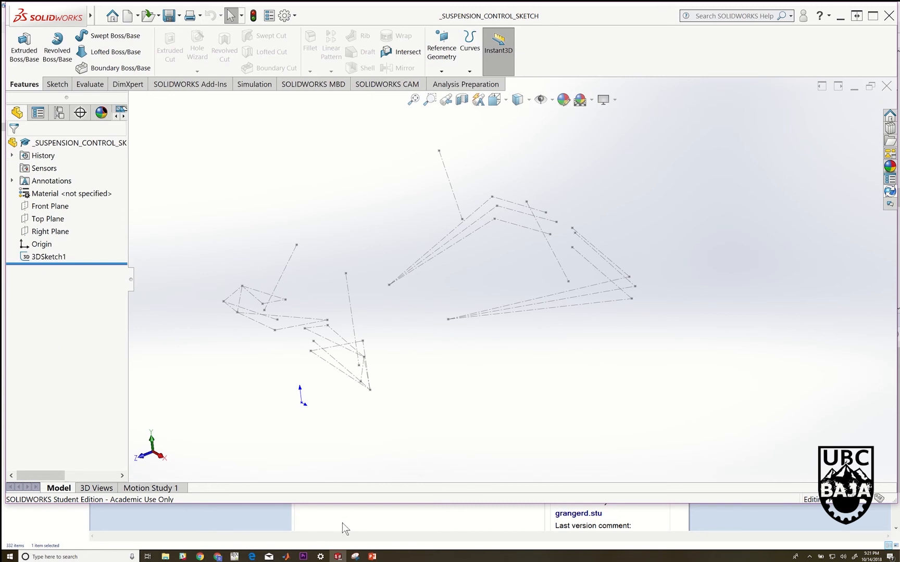
# Return to the vault, save the data card of part 700-105A, and reopen the 700-103A assembly from the file list
pyautogui.click(165, 557)
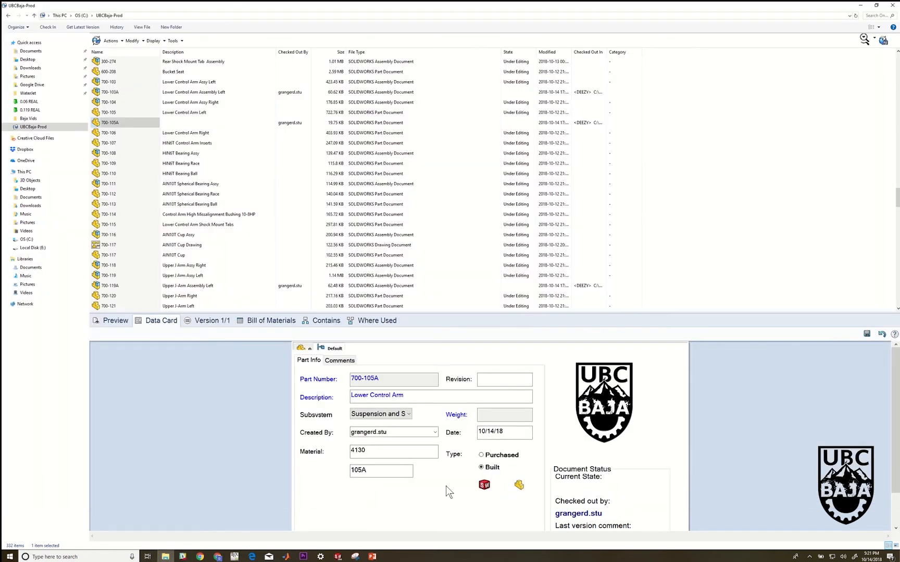
pyautogui.click(867, 333)
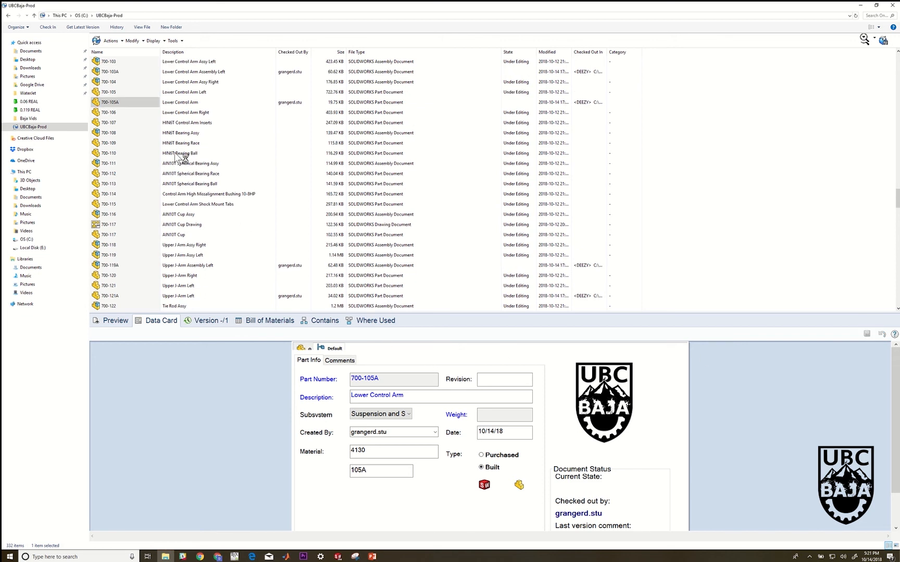
pyautogui.scroll(3, 151, 124)
pyautogui.scroll(2, 143, 120)
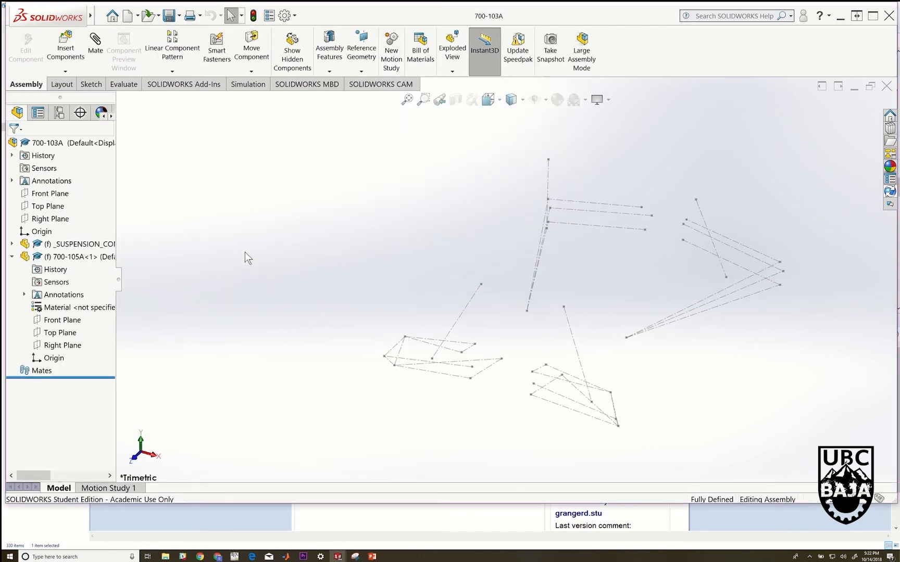
# Start editing part 700-105A in the context of the 700-103A assembly
pyautogui.click(84, 257)
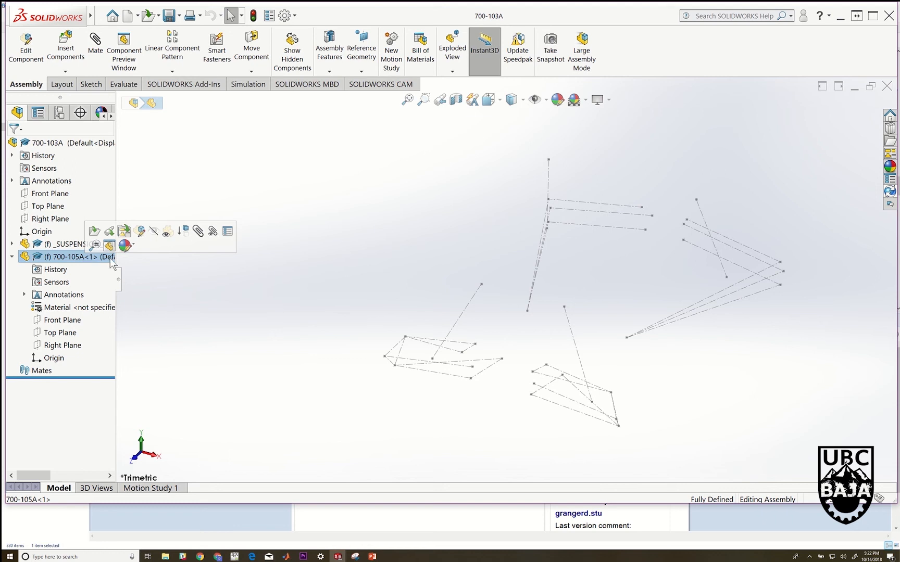
pyautogui.click(40, 71)
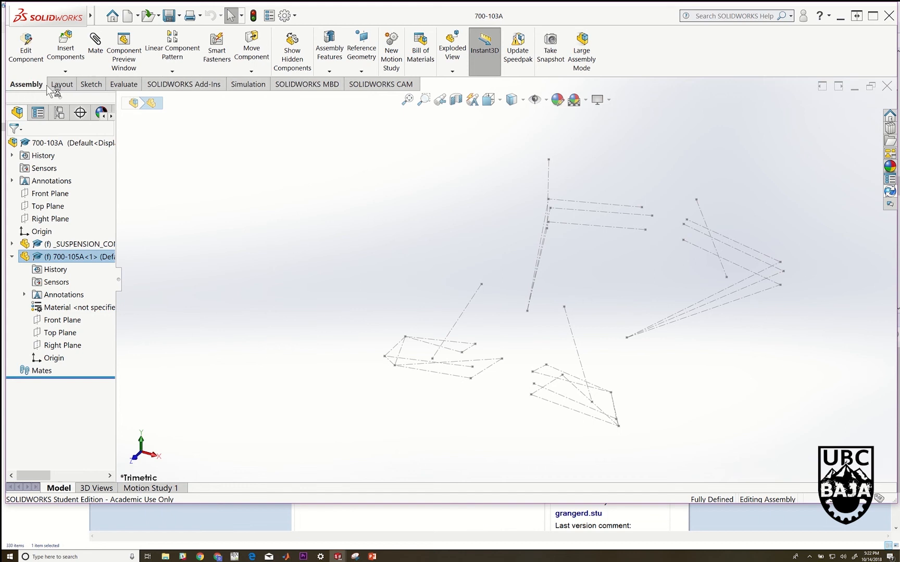
pyautogui.click(61, 84)
pyautogui.click(27, 85)
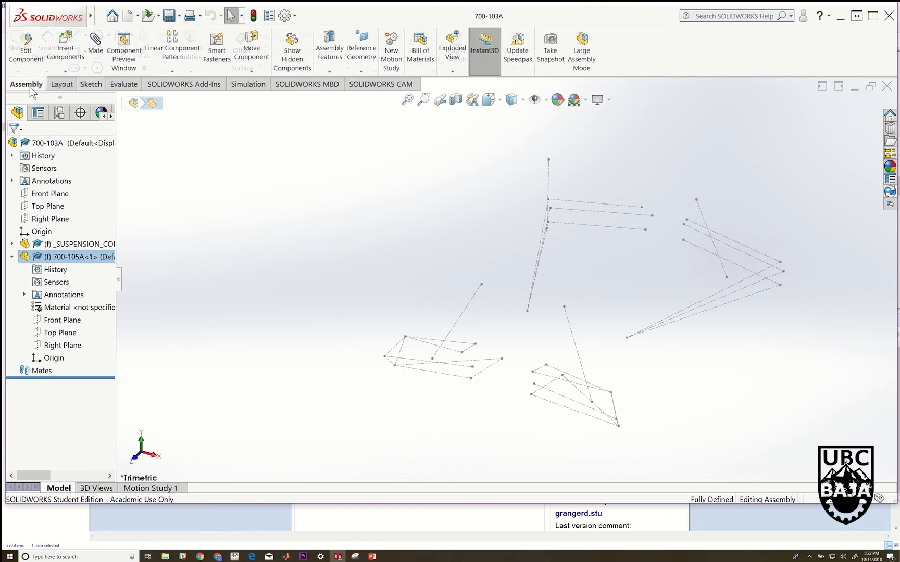
pyautogui.click(28, 54)
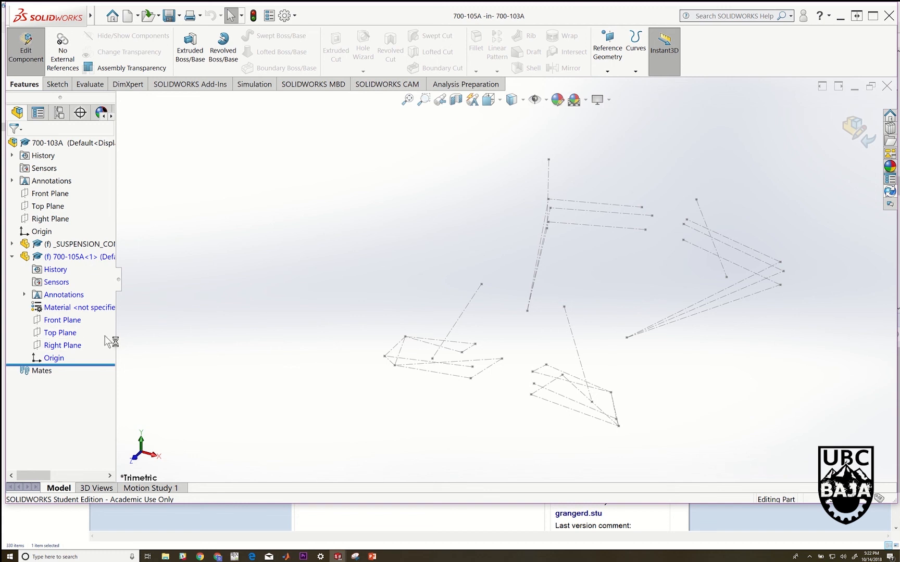
# Create a 3D sketch in part 700-105A with points on the lower control arm's two inner ends and its outer end in the suspension sketch
pyautogui.click(56, 84)
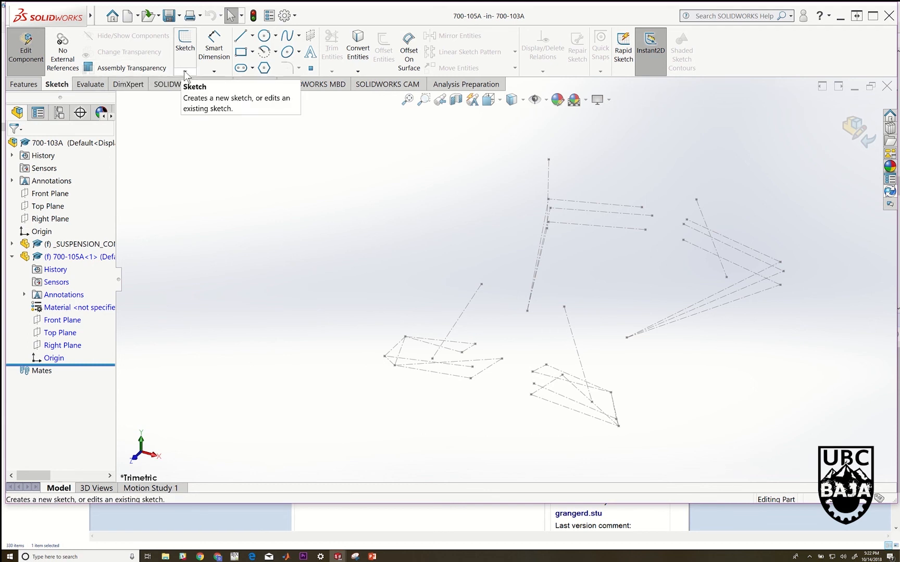
pyautogui.click(186, 72)
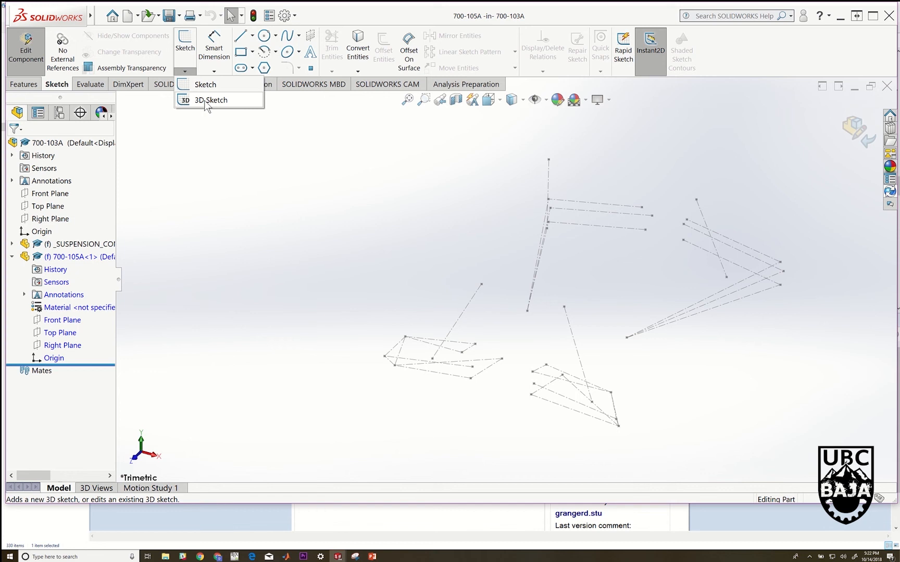
pyautogui.click(208, 100)
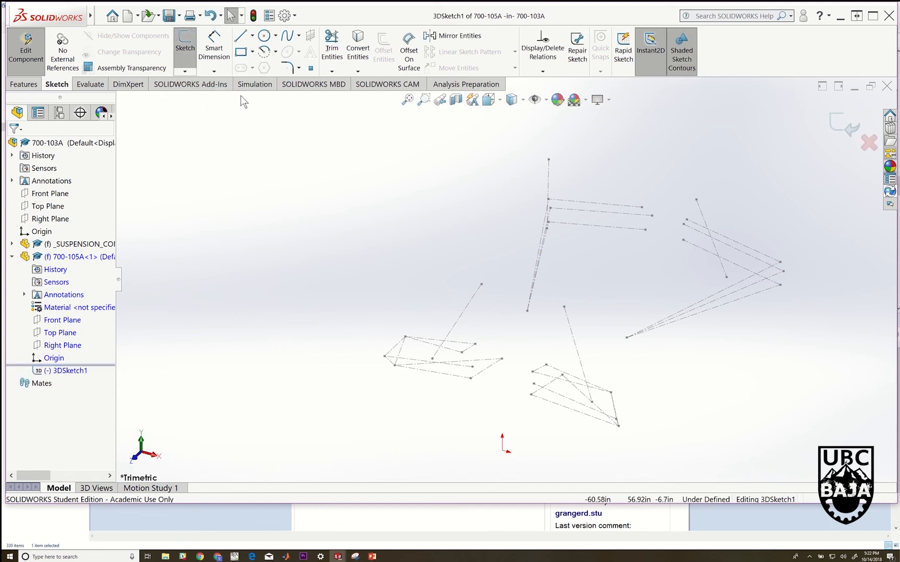
pyautogui.click(311, 69)
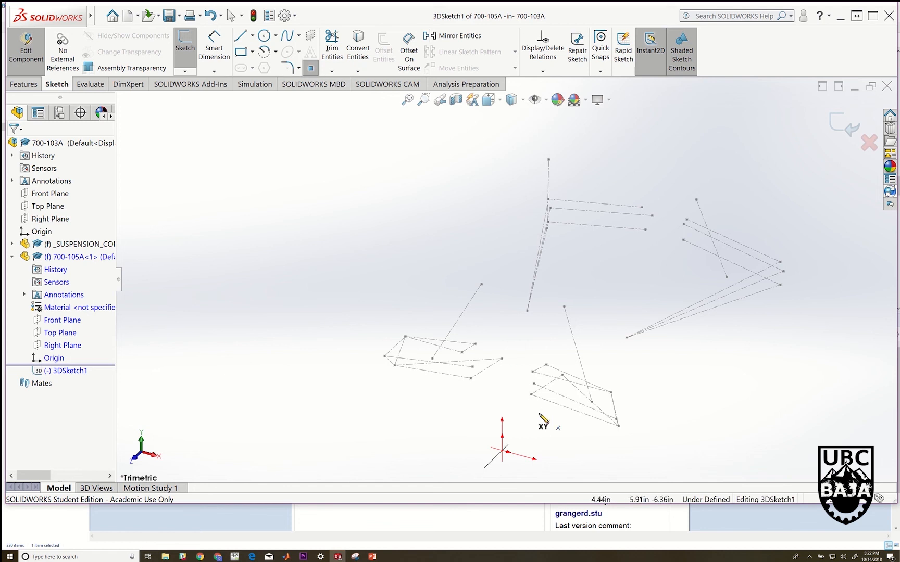
pyautogui.scroll(-3, 542, 423)
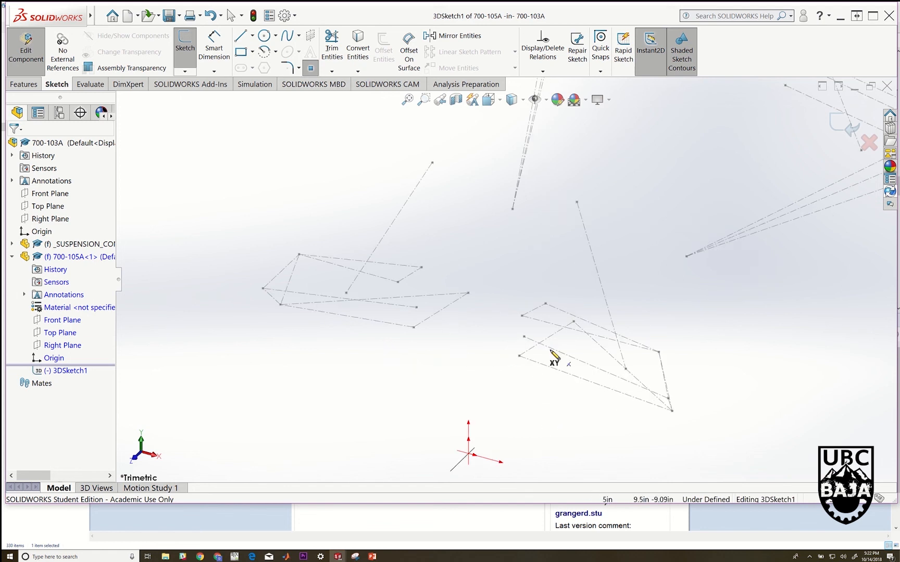
pyautogui.click(519, 356)
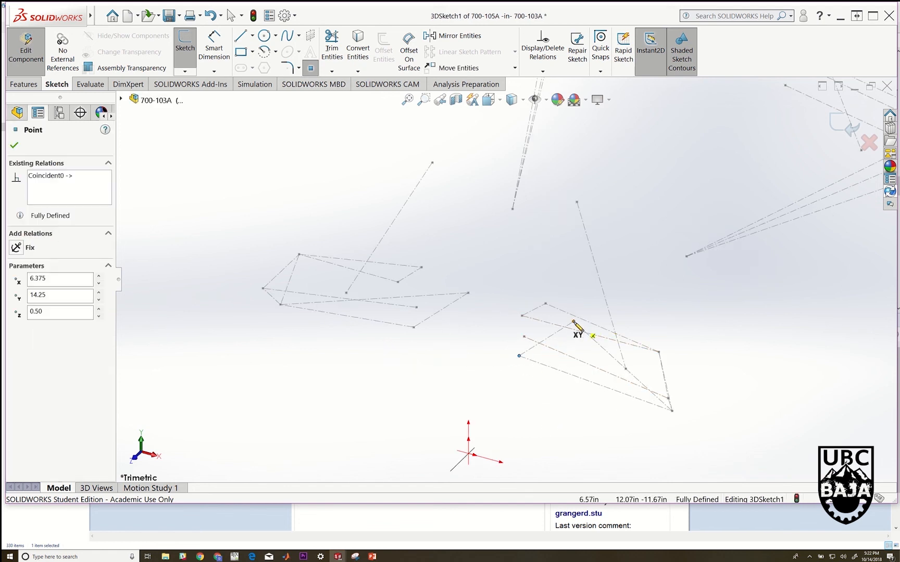
pyautogui.click(672, 411)
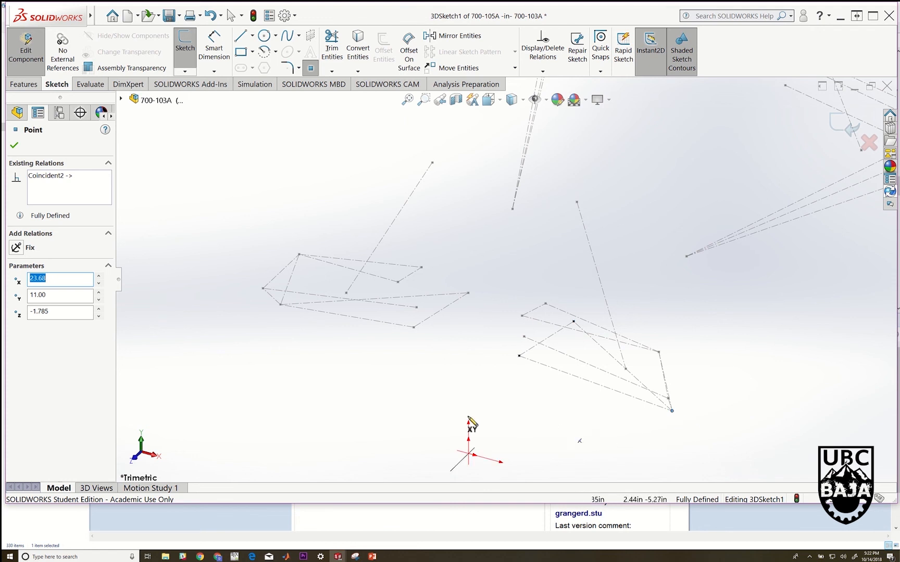
pyautogui.click(14, 147)
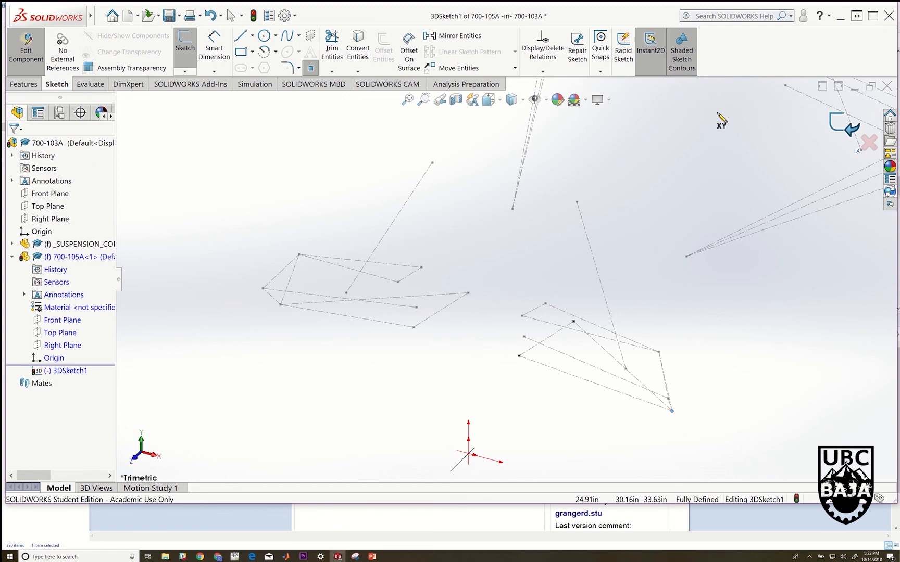
# Exit the 3D sketch and finish editing the part to return to the assembly
pyautogui.press('Escape')
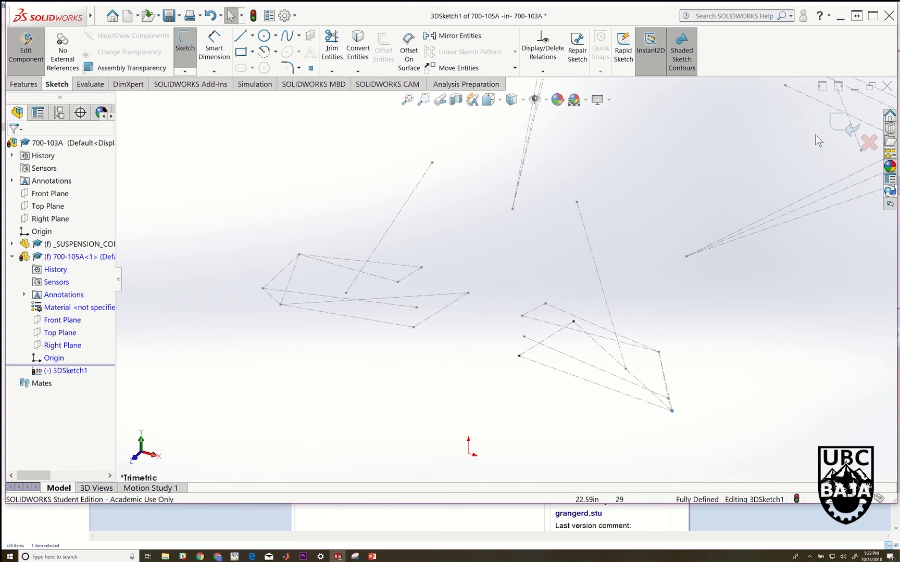
pyautogui.click(848, 127)
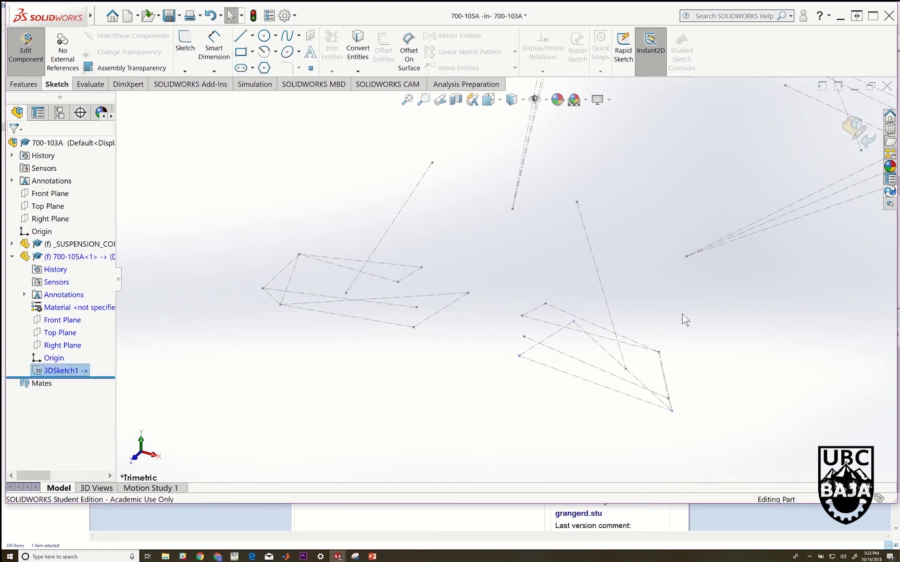
pyautogui.click(591, 425)
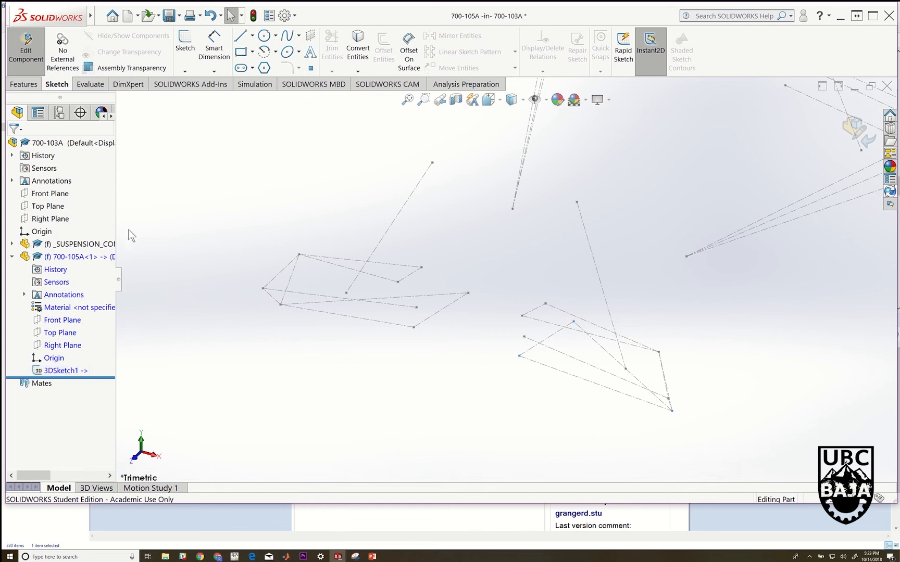
pyautogui.click(33, 66)
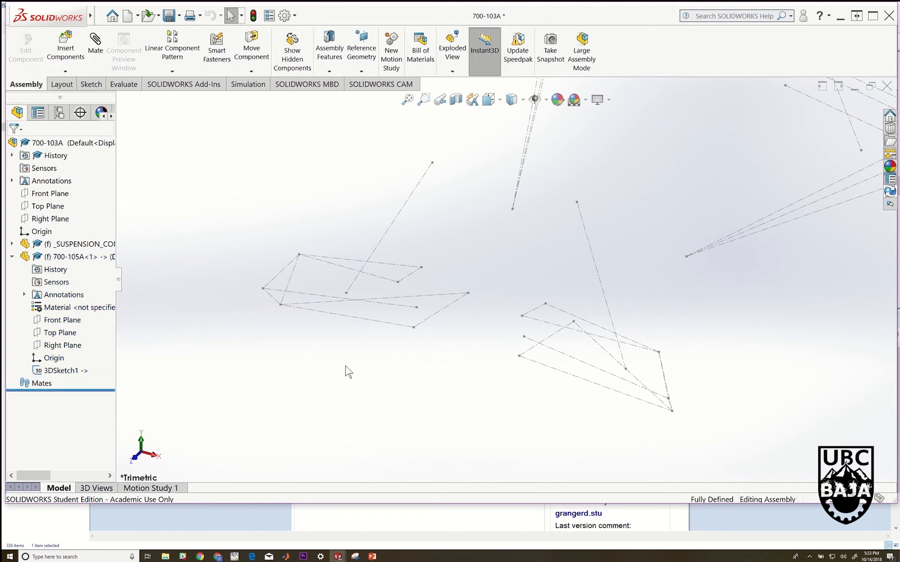
# Open part 700-105A in its own window, fit the view, and examine its three sketch points
pyautogui.scroll(-2, 653, 377)
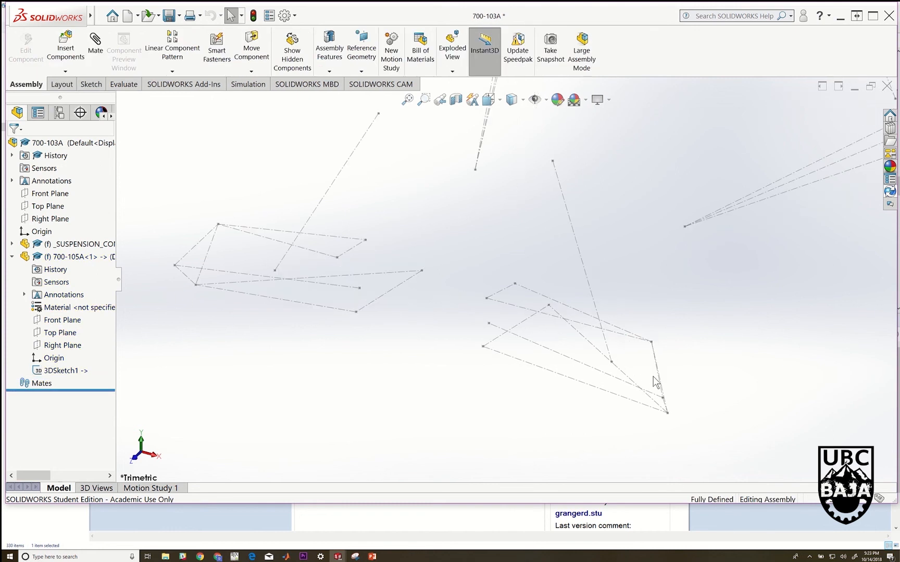
pyautogui.rightClick(66, 256)
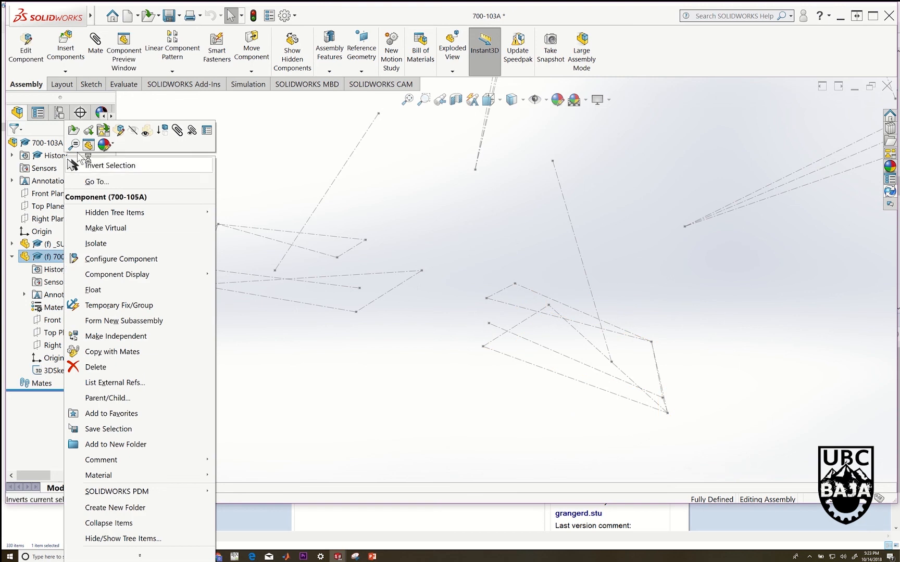
pyautogui.click(74, 133)
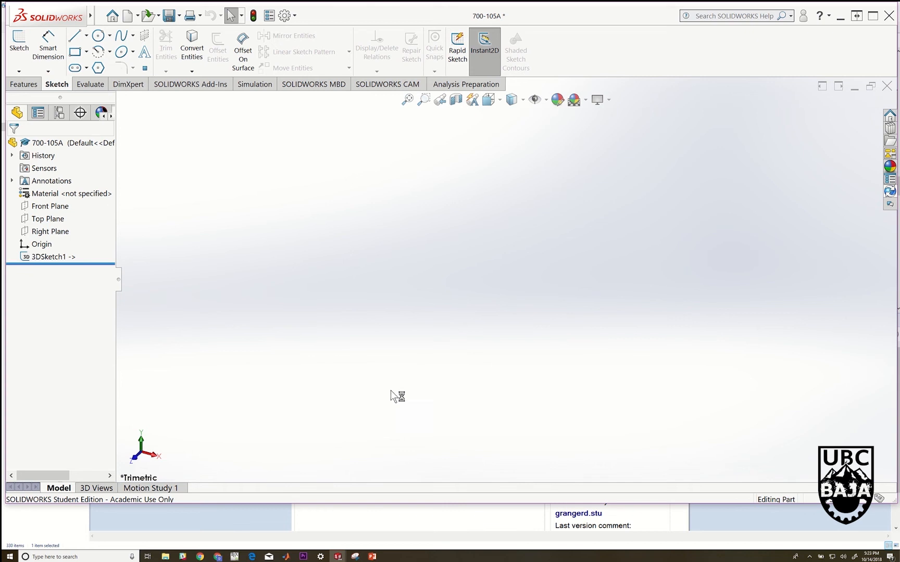
pyautogui.click(411, 97)
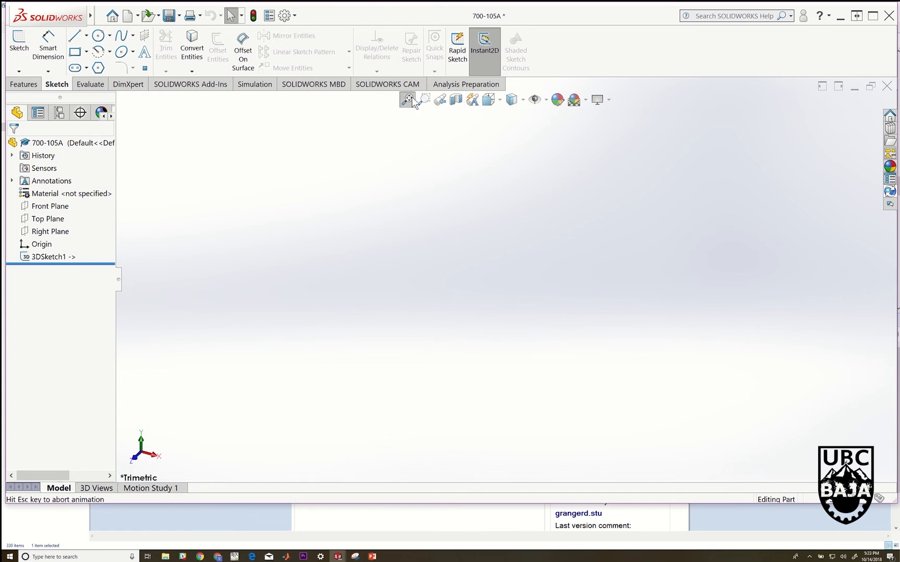
pyautogui.click(406, 190)
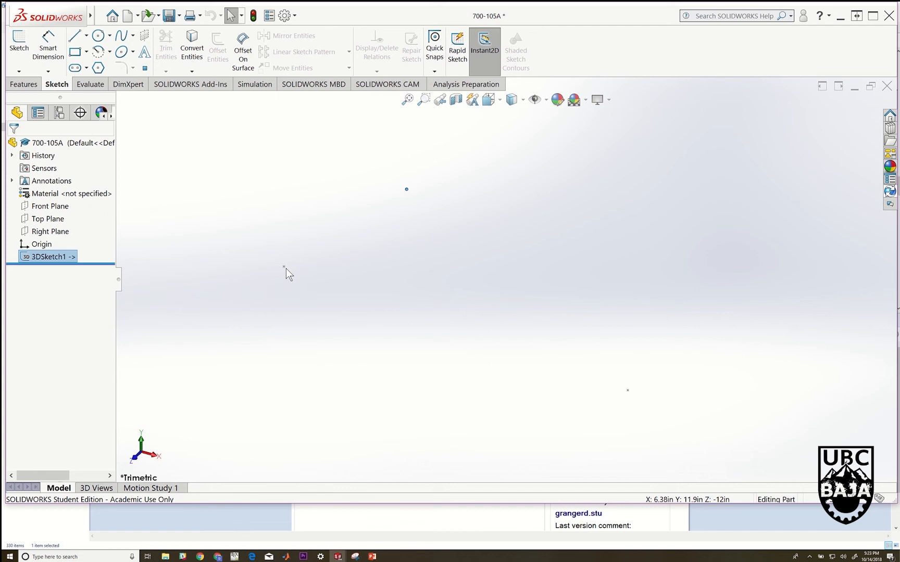
pyautogui.click(422, 320)
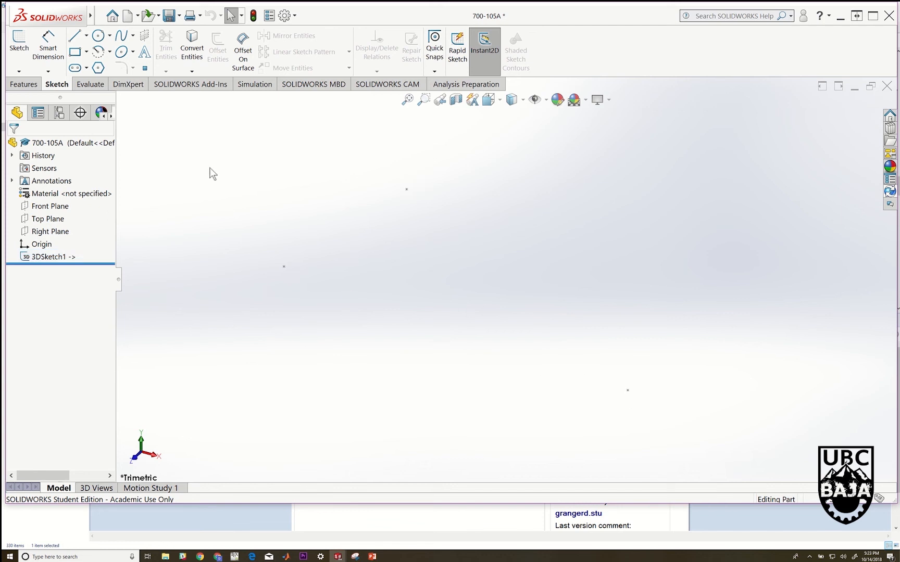
pyautogui.moveTo(210, 168); pyautogui.dragTo(682, 418)
# Switch back to the 700-103A assembly window and view the whole suspension sketch
pyautogui.moveTo(339, 557)
pyautogui.moveTo(261, 522)
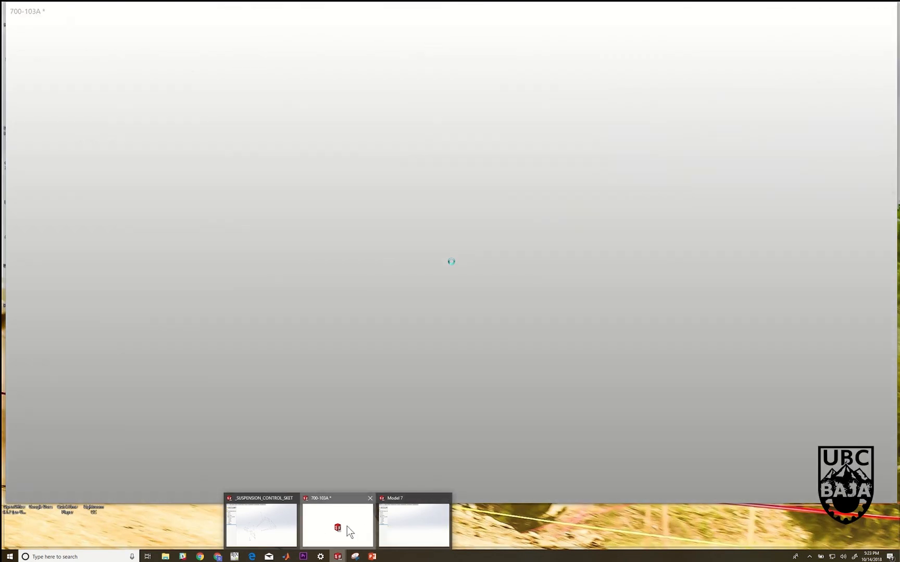
pyautogui.click(347, 526)
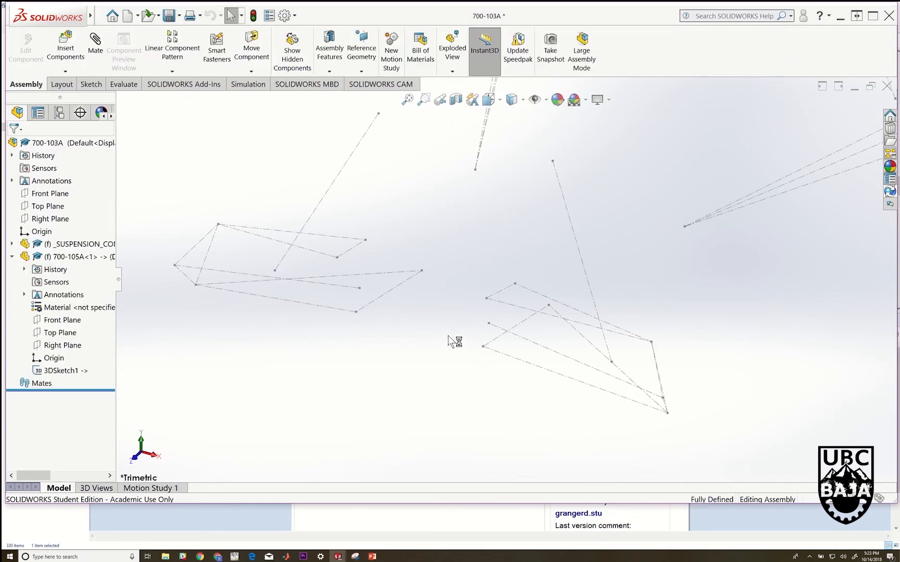
pyautogui.scroll(5, 590, 301)
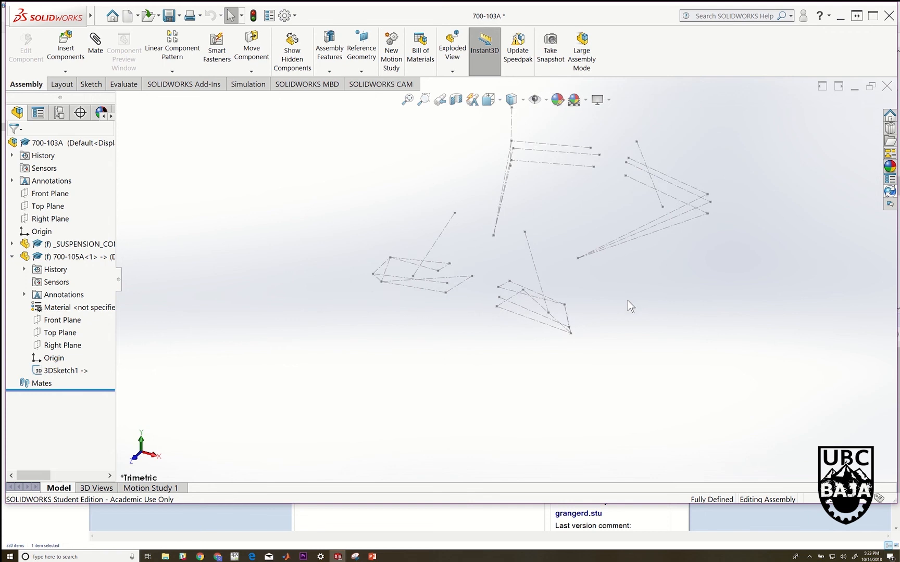
pyautogui.scroll(1, 625, 302)
pyautogui.press('f')
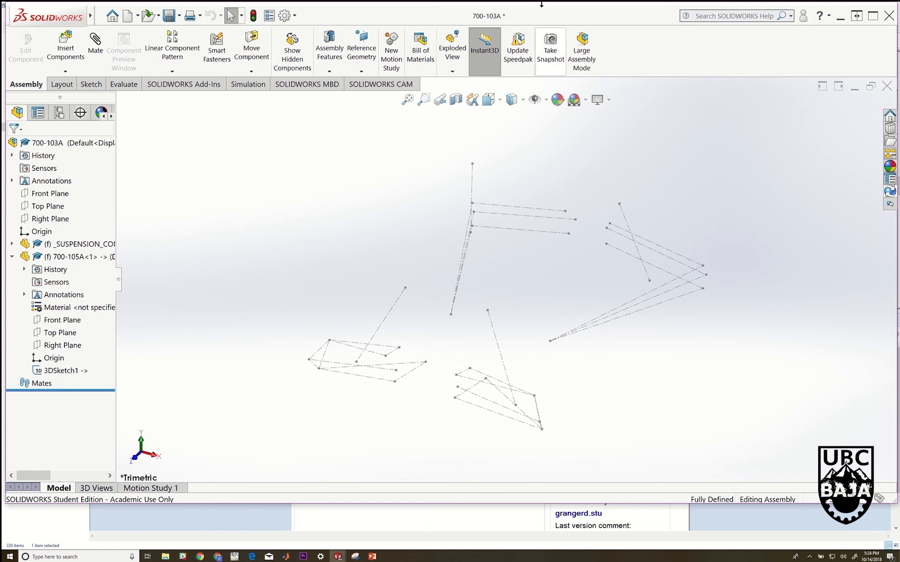
pyautogui.moveTo(428, 7)
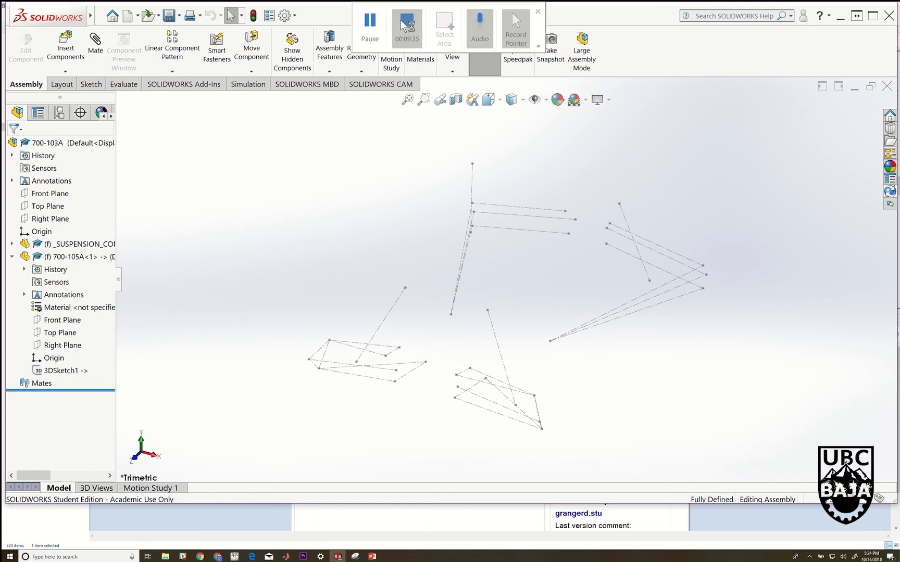